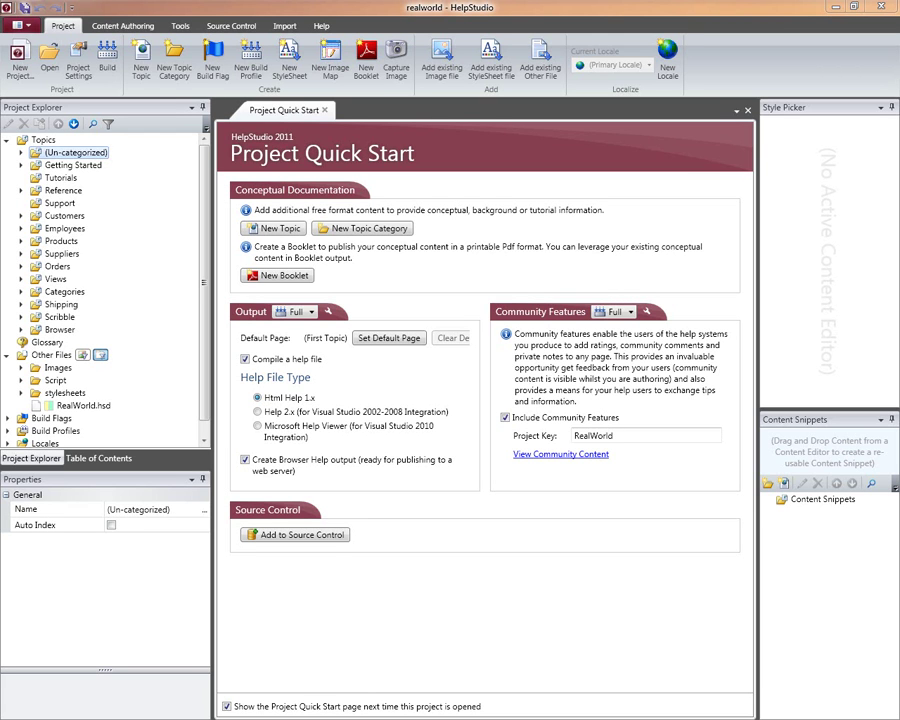
{"action": "left_click", "coordinate": [20, 153]}
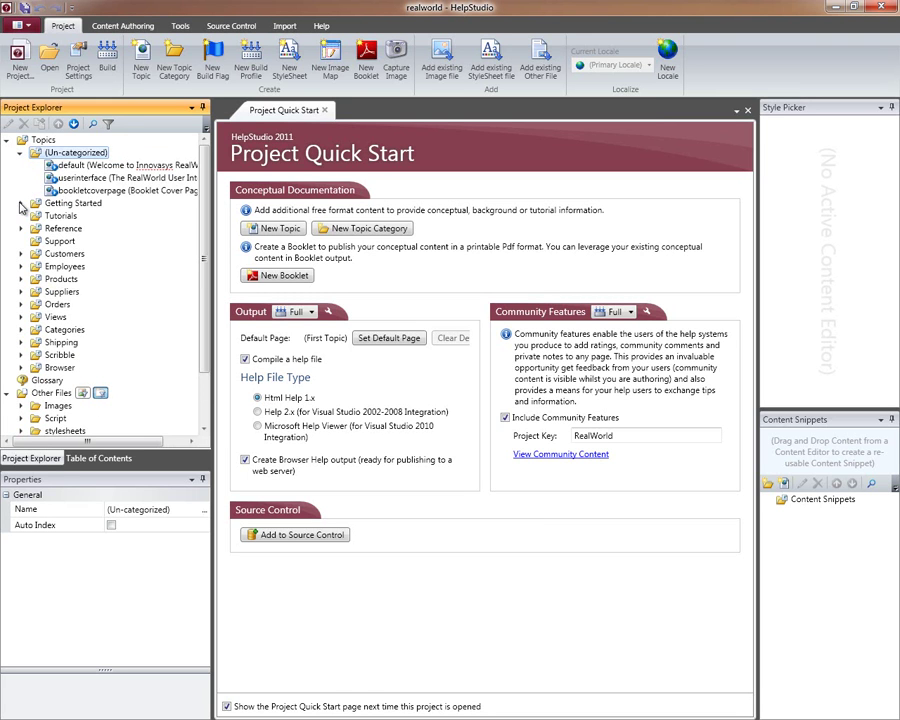
{"action": "left_click", "coordinate": [20, 154]}
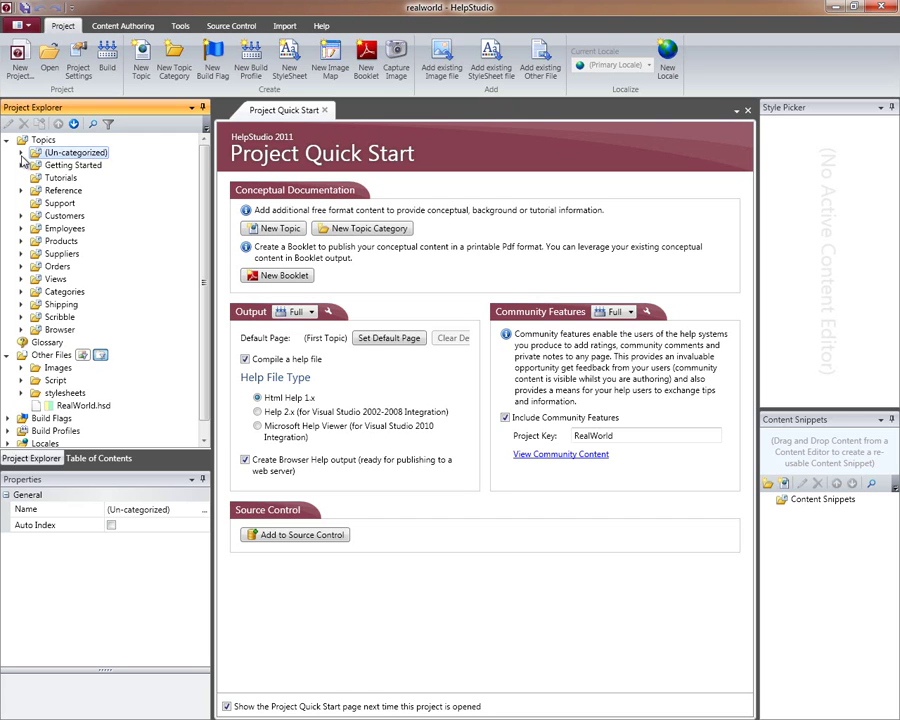
Step: Create a new booklet in the project's build profiles and open its Booklet Quick Start page
{"action": "left_click", "coordinate": [52, 430]}
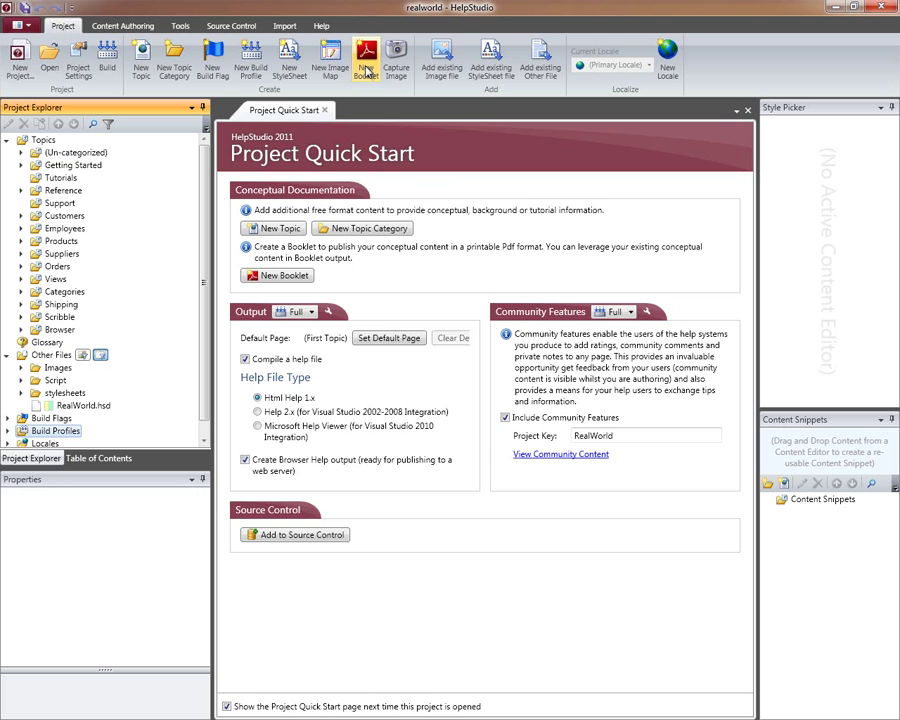
{"action": "left_click", "coordinate": [366, 71]}
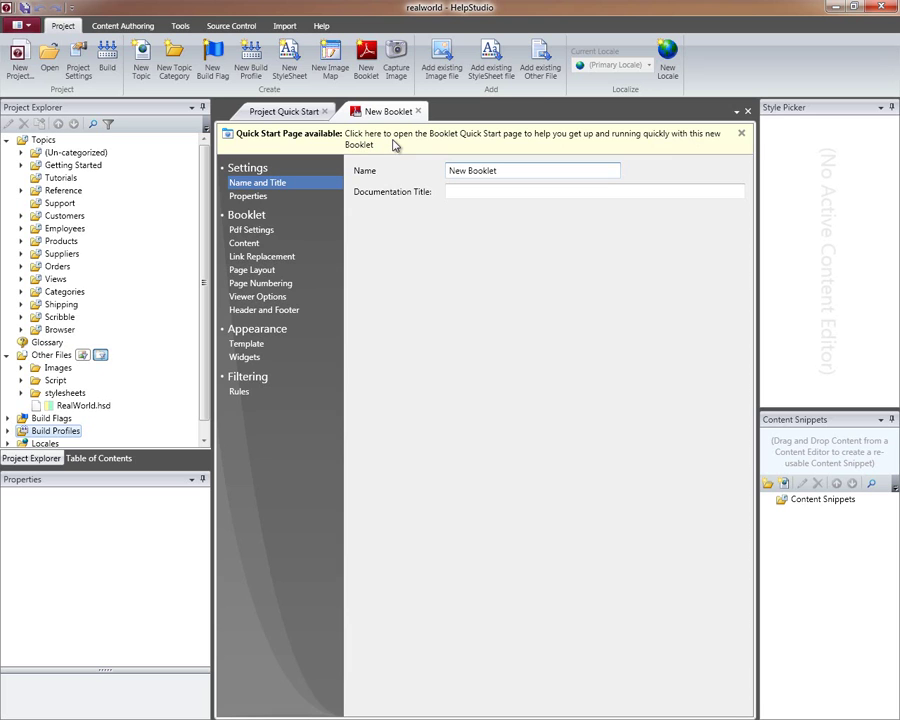
{"action": "left_click", "coordinate": [396, 145]}
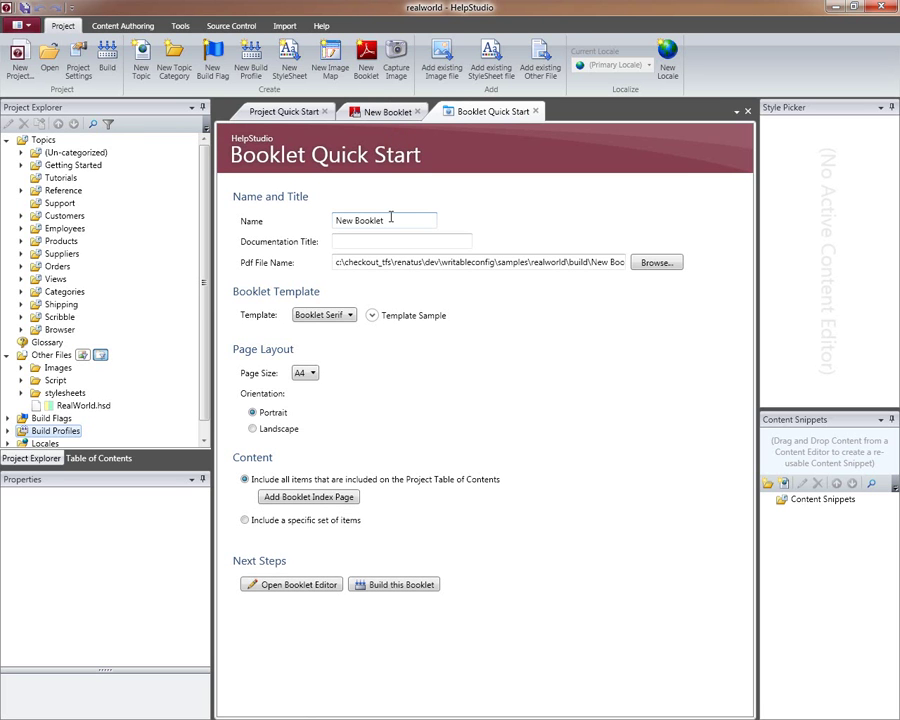
Step: Name the booklet "Getting Started" and set its documentation title to "Getting Started in RealWorld"
{"action": "left_click", "coordinate": [408, 220]}
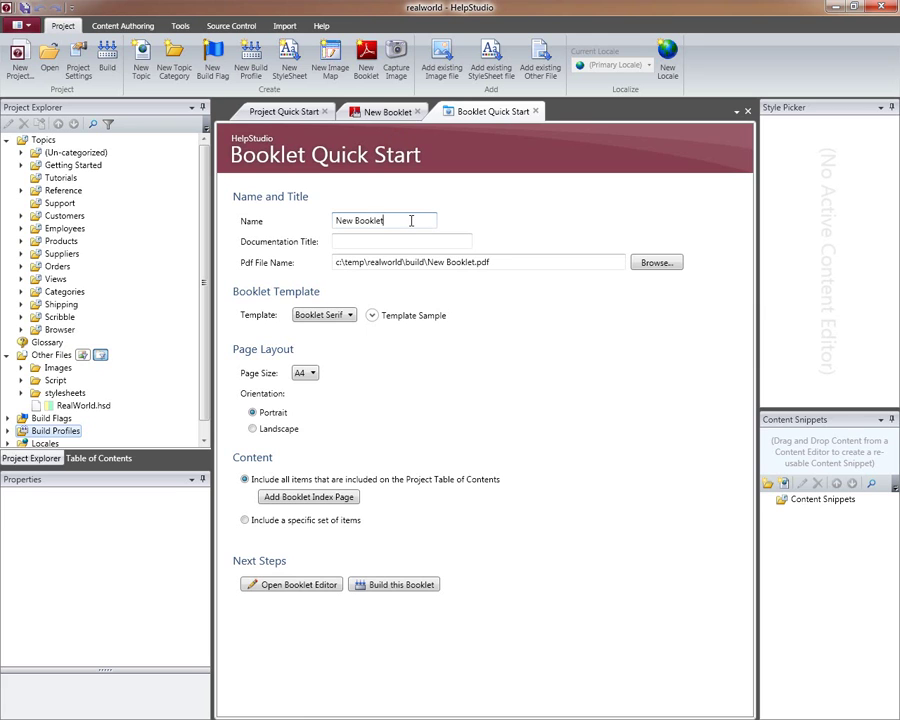
{"action": "triple_click", "coordinate": [411, 220]}
{"action": "type", "text": "Getting Started"}
{"action": "key", "text": "Tab"}
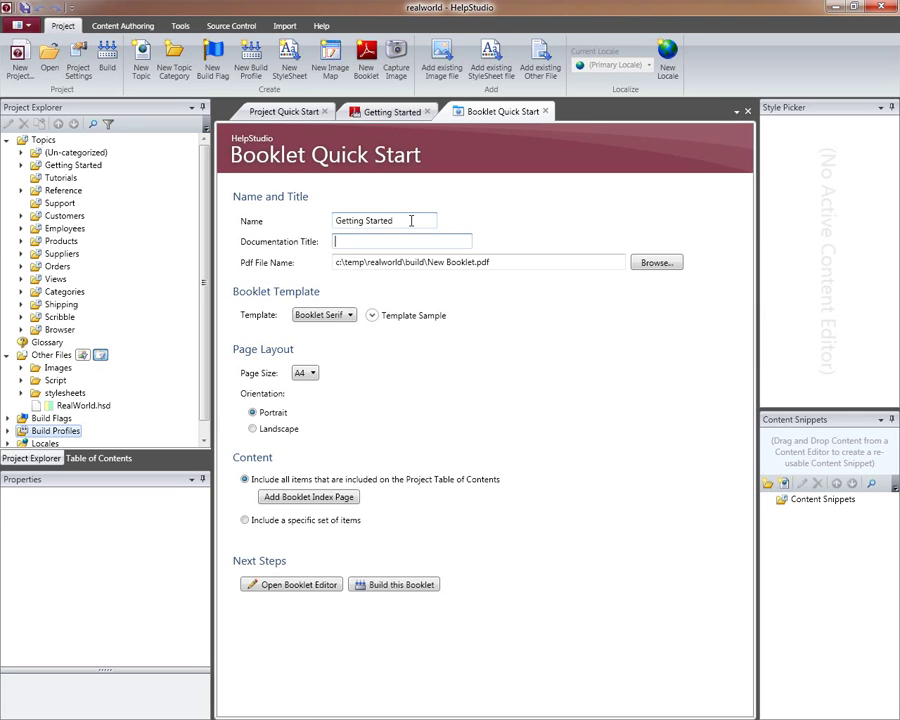
{"action": "type", "text": "Getting Started in RealWorld"}
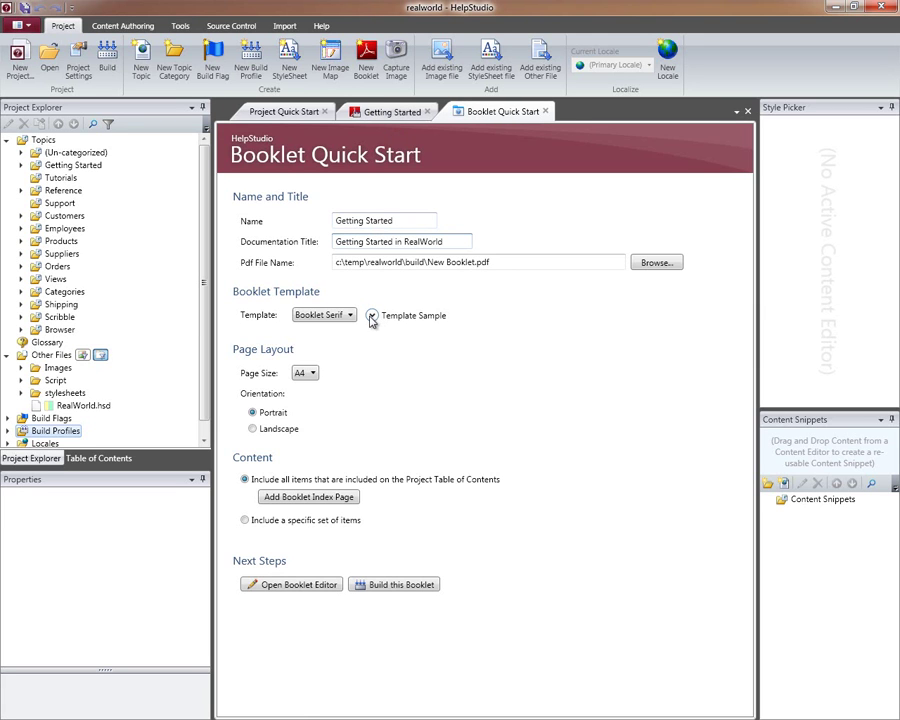
Step: Show the template sample, preview Booklet Visual Studio 2008 Style, and choose the Booklet Sans-Serif template
{"action": "left_click", "coordinate": [372, 315]}
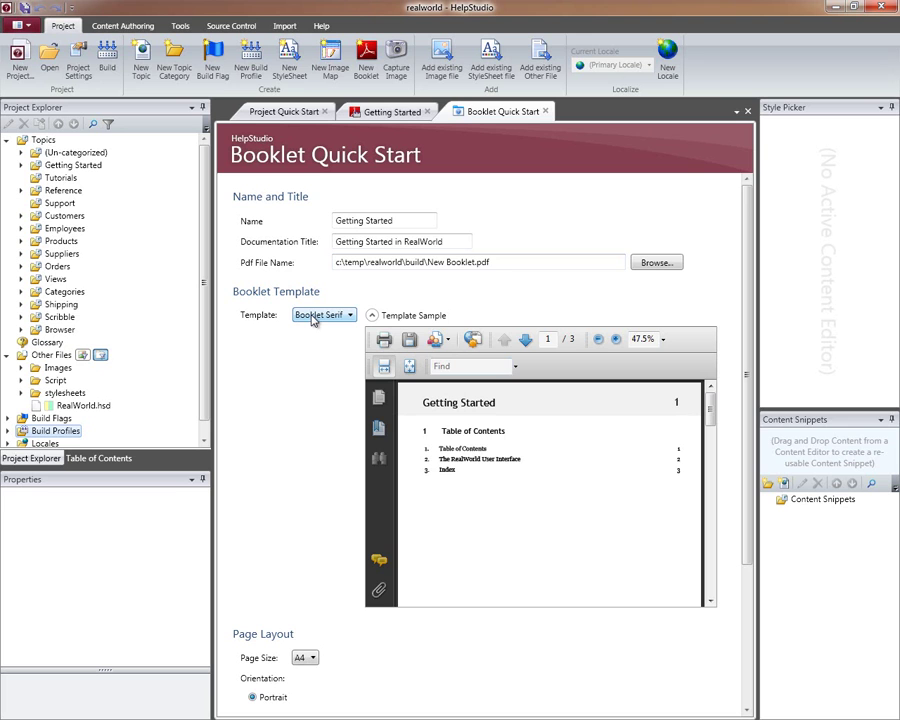
{"action": "left_click", "coordinate": [315, 316]}
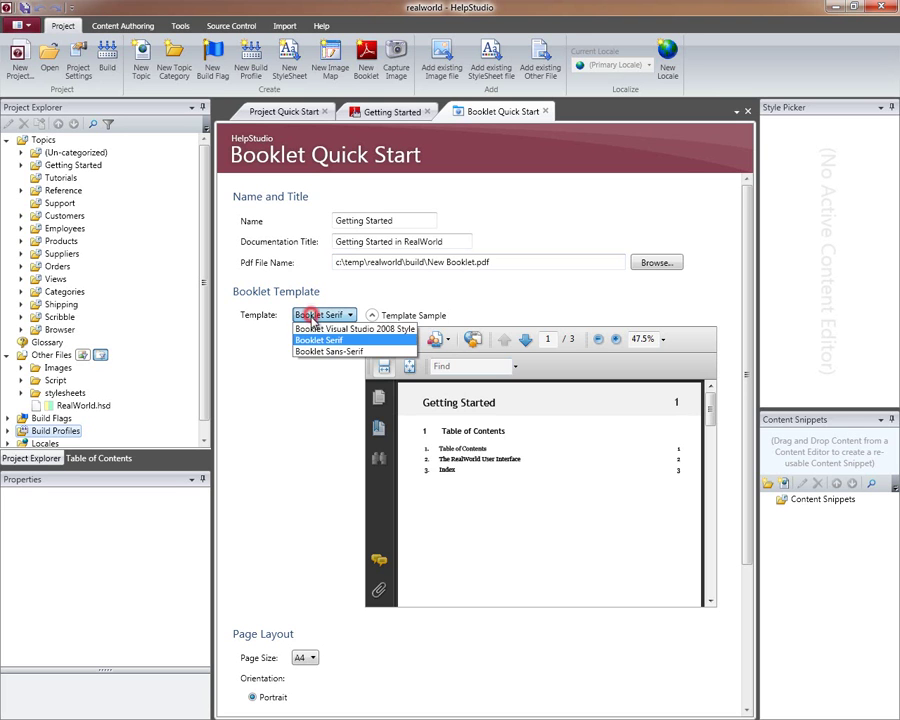
{"action": "left_click", "coordinate": [314, 329]}
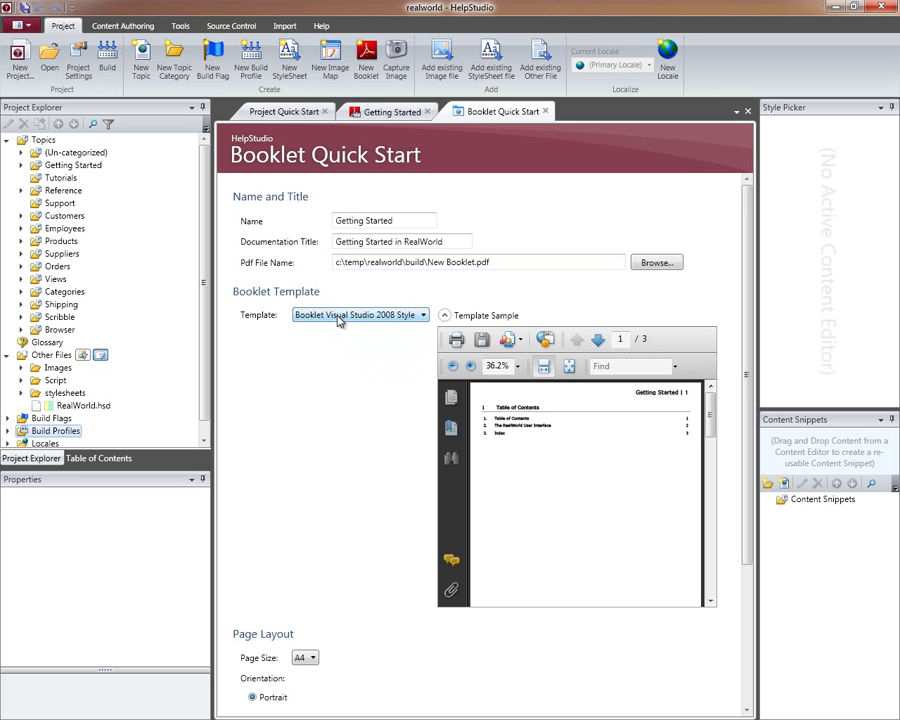
{"action": "left_click", "coordinate": [339, 316]}
{"action": "left_click", "coordinate": [331, 350]}
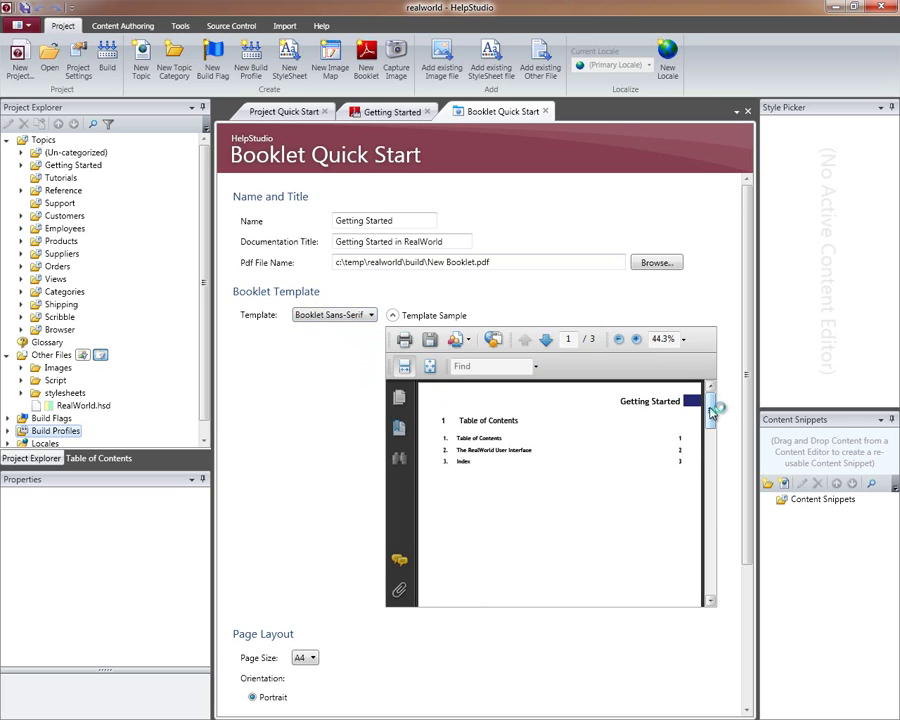
Step: Page through the Booklet Sans-Serif sample to its index page and collapse the sample preview
{"action": "left_click", "coordinate": [546, 341]}
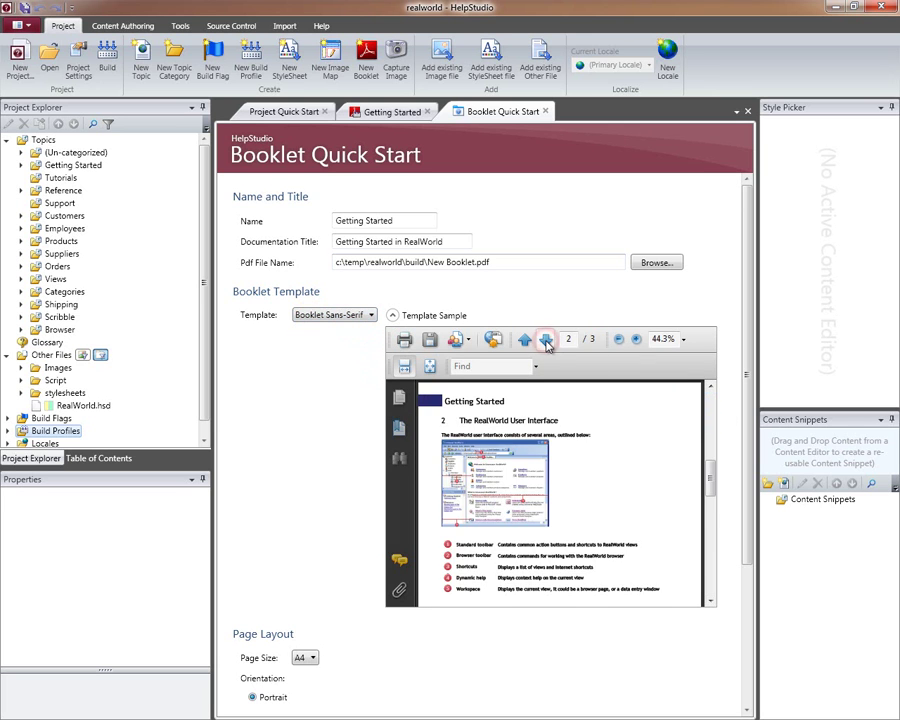
{"action": "left_click", "coordinate": [546, 341]}
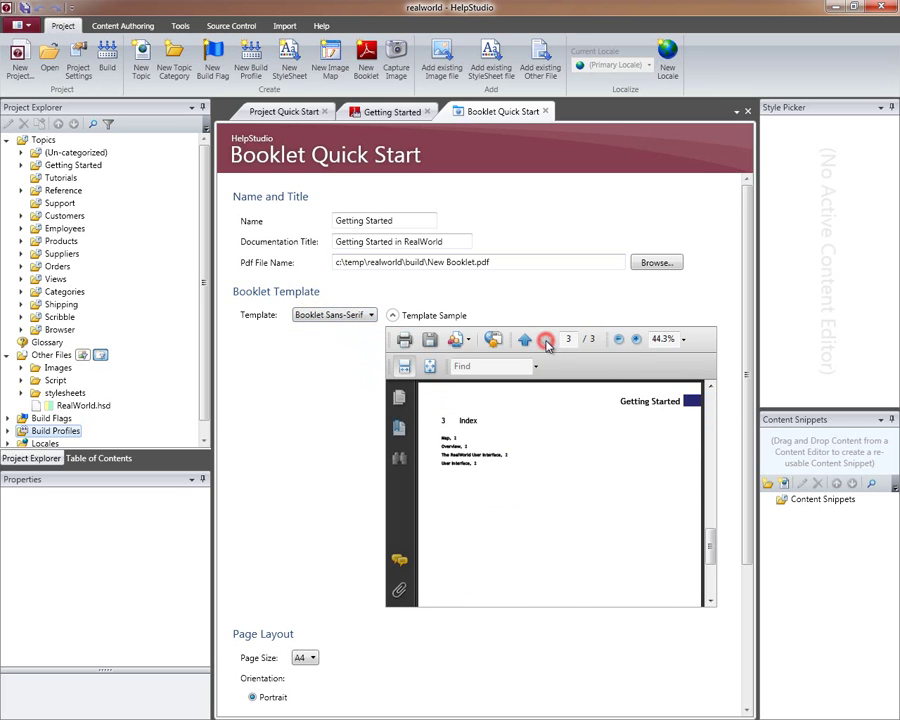
{"action": "left_click", "coordinate": [395, 315]}
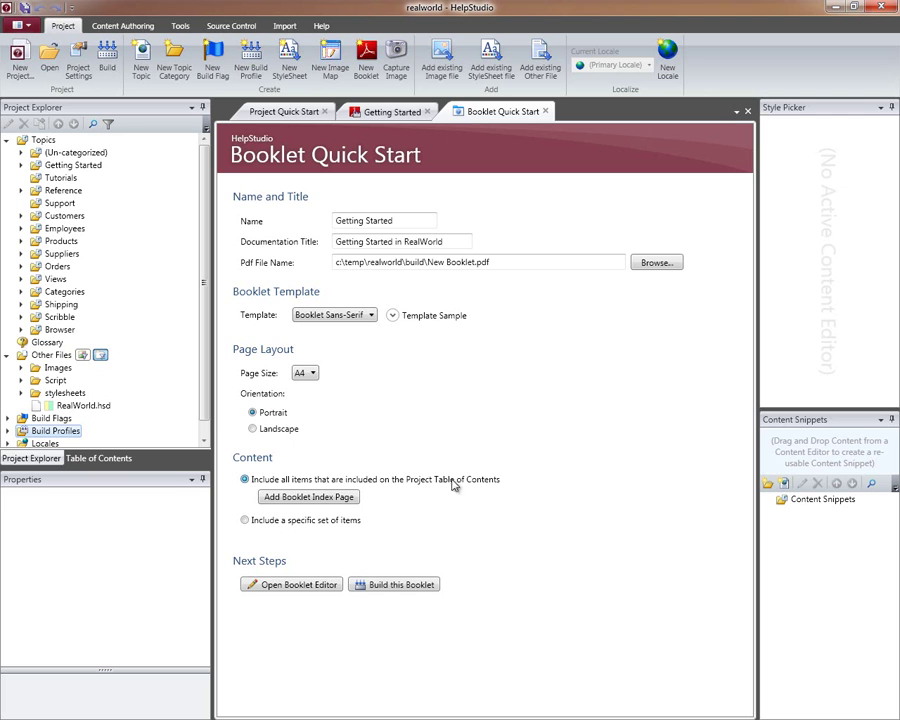
Step: Display the project's table of contents and build the Getting Started booklet
{"action": "left_click", "coordinate": [70, 458]}
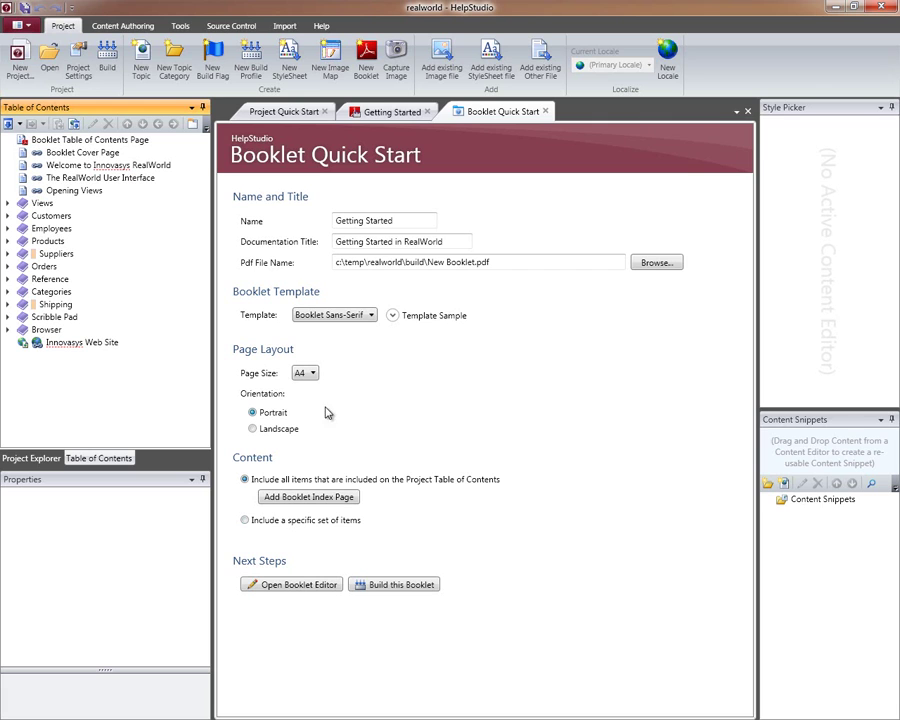
{"action": "left_click", "coordinate": [402, 220]}
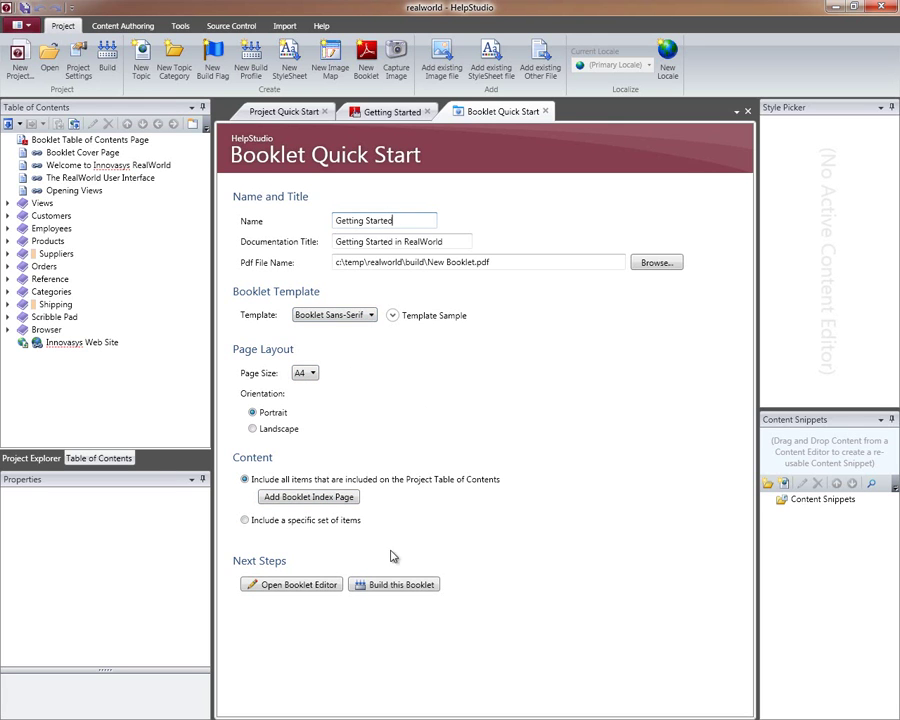
{"action": "left_click", "coordinate": [394, 585]}
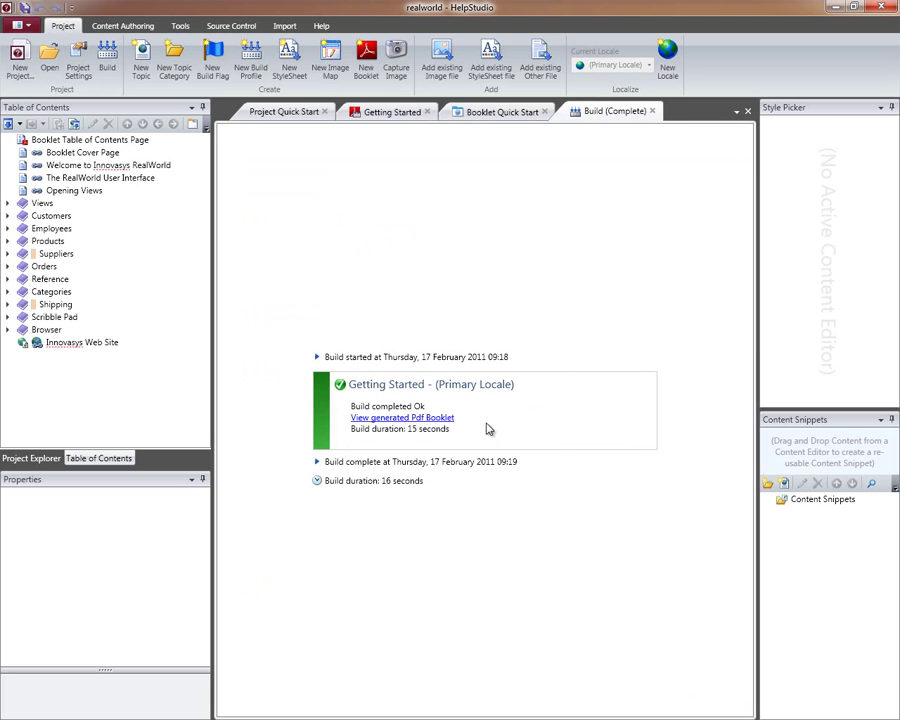
Step: Open the generated PDF booklet in Adobe Reader, page forward to page 6 and return to page 4
{"action": "left_click", "coordinate": [406, 417]}
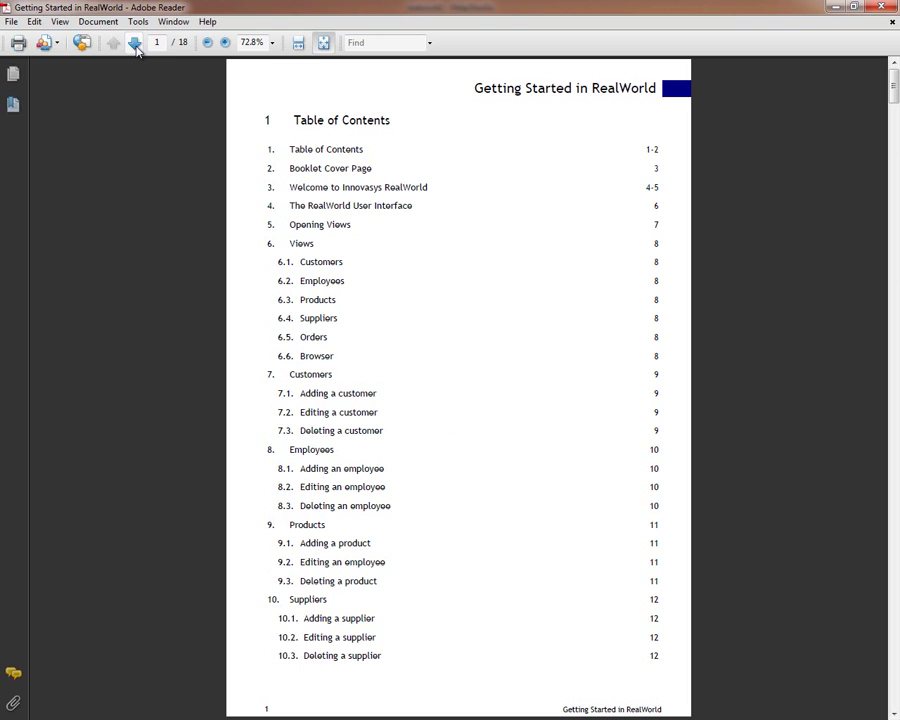
{"action": "left_click", "coordinate": [135, 43]}
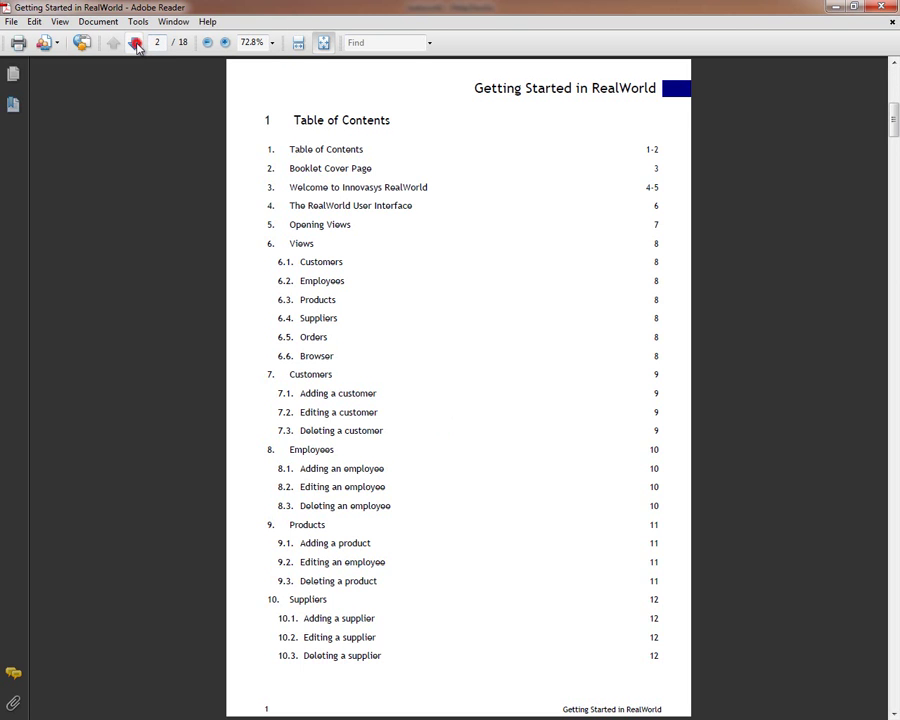
{"action": "left_click", "coordinate": [135, 43]}
{"action": "left_click", "coordinate": [135, 43]}
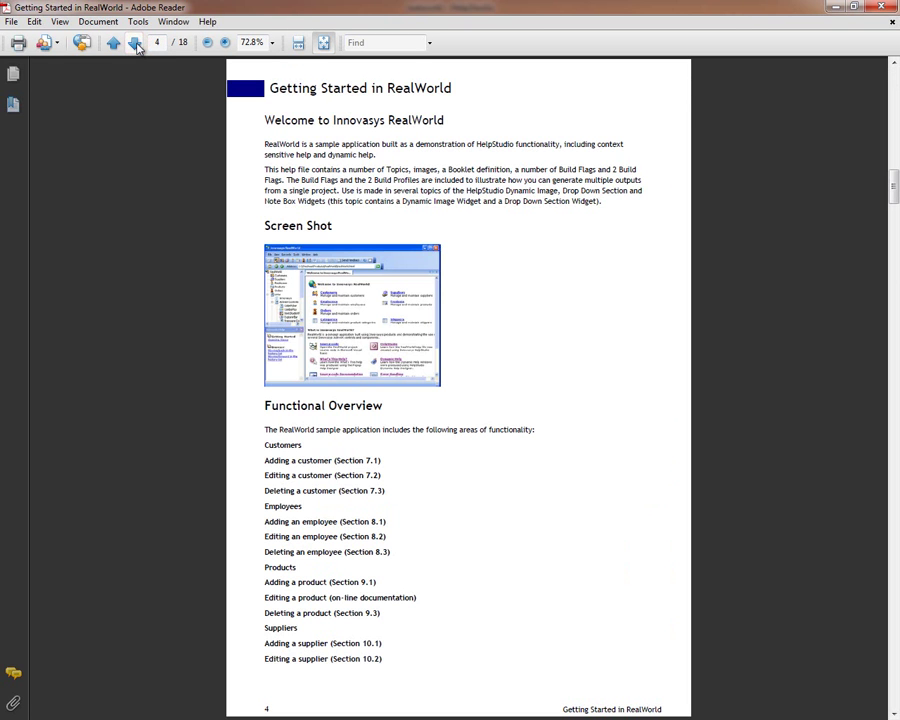
{"action": "left_click", "coordinate": [135, 43]}
{"action": "left_click", "coordinate": [135, 43]}
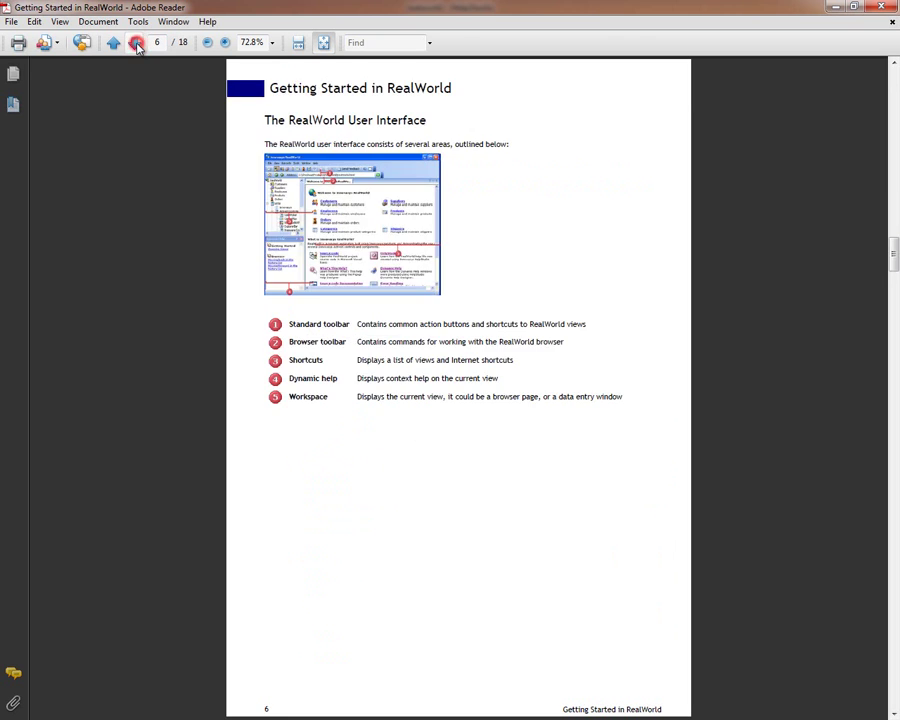
{"action": "left_click", "coordinate": [113, 43]}
{"action": "left_click", "coordinate": [113, 43]}
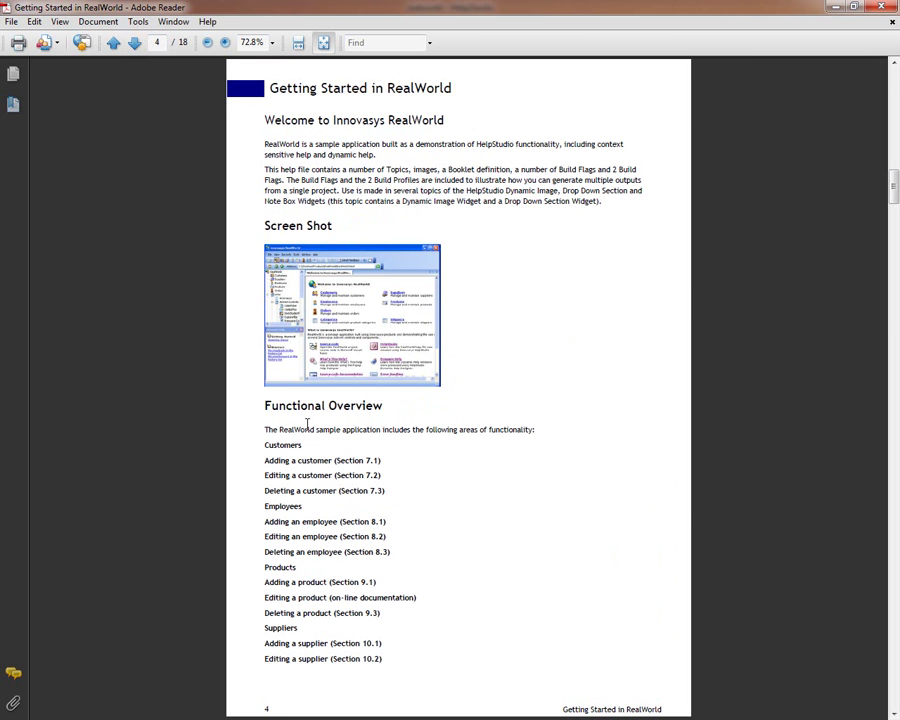
Step: Highlight the "Adding a customer (Section 7.1)" cross-reference on page 4, and close the PDF
{"action": "left_click_drag", "start_coordinate": [263, 458], "coordinate": [410, 458]}
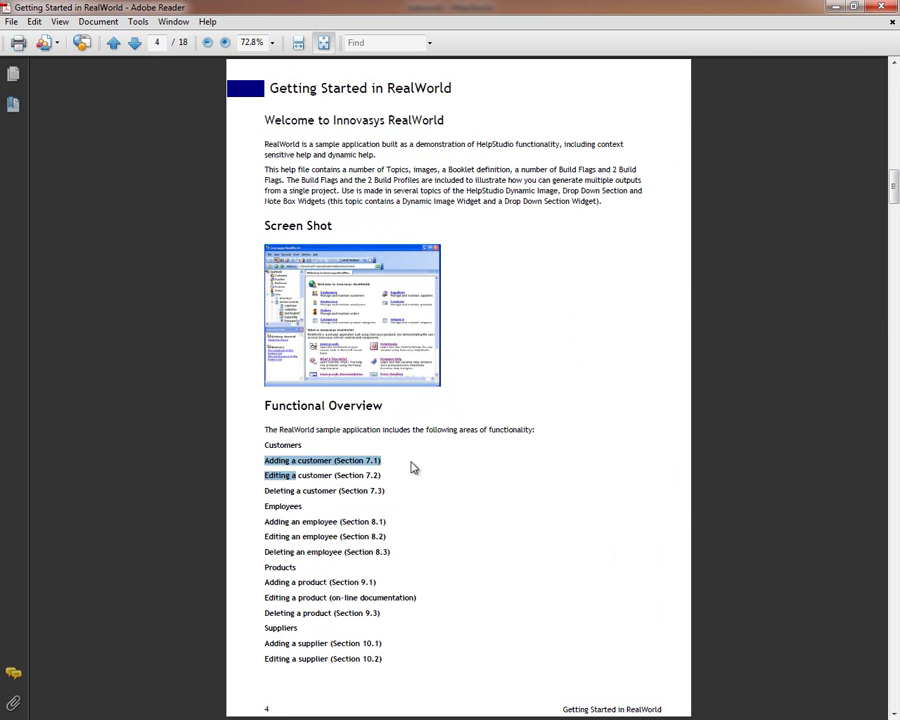
{"action": "left_click", "coordinate": [397, 461]}
{"action": "left_click_drag", "start_coordinate": [264, 460], "coordinate": [382, 461]}
{"action": "left_click", "coordinate": [368, 460]}
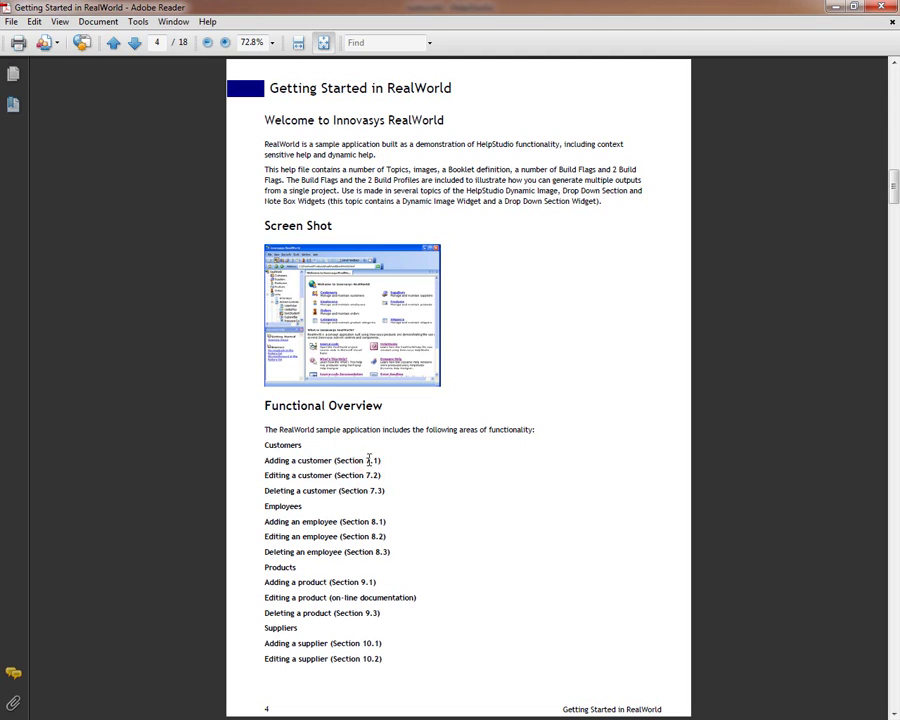
{"action": "left_click", "coordinate": [369, 460]}
{"action": "left_click_drag", "start_coordinate": [265, 460], "coordinate": [381, 461]}
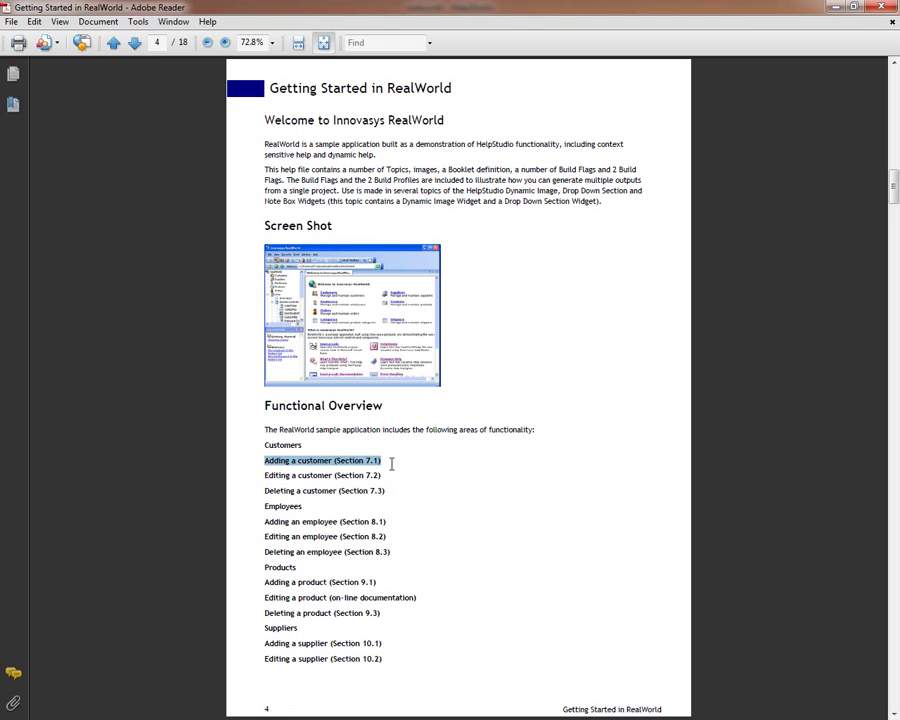
{"action": "left_click", "coordinate": [387, 460]}
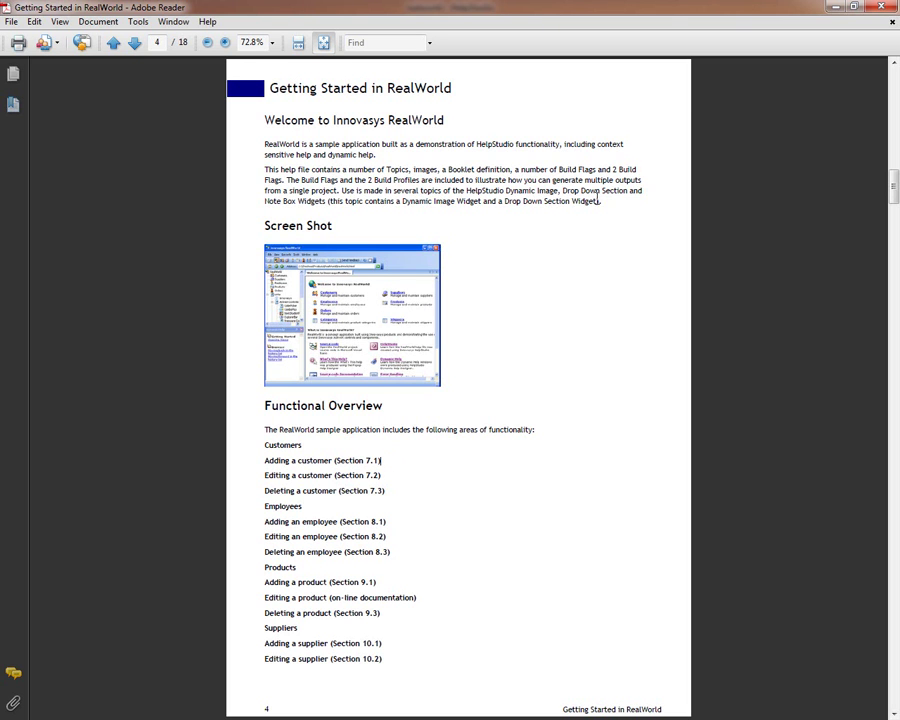
{"action": "left_click", "coordinate": [882, 7]}
Step: Expand Build Profiles in the HelpStudio project tree and look through the Full, Basic and Getting Started entries
{"action": "left_click", "coordinate": [37, 458]}
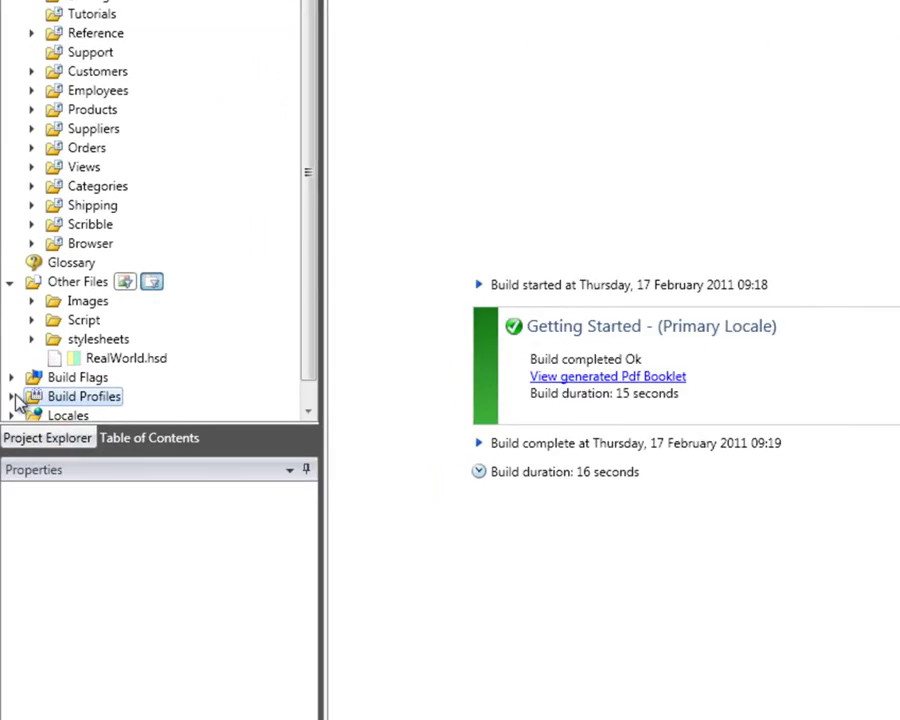
{"action": "left_click", "coordinate": [8, 428]}
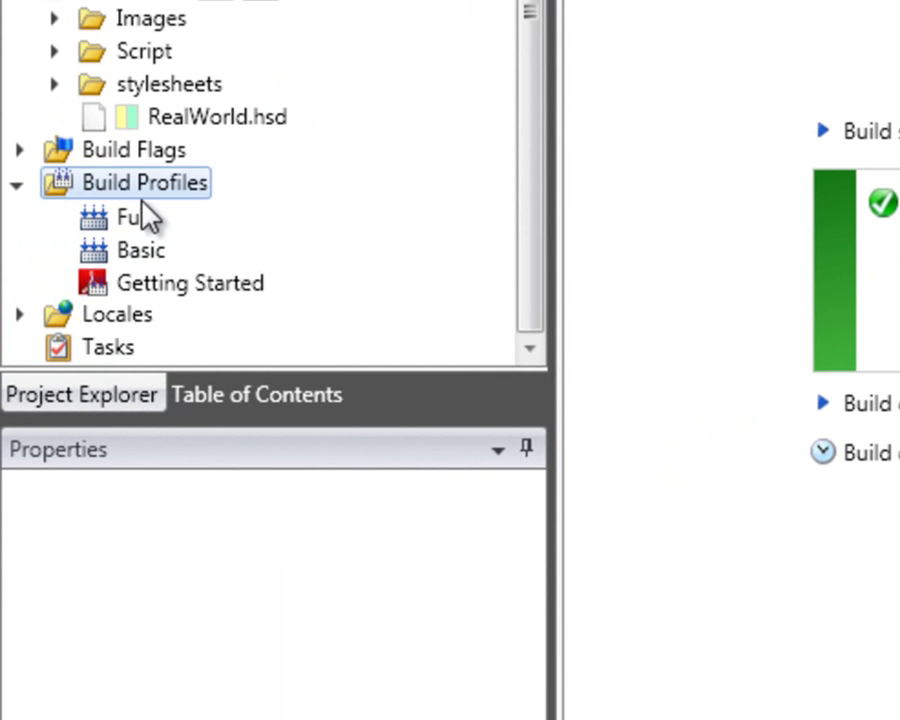
{"action": "left_click", "coordinate": [145, 217]}
{"action": "left_click", "coordinate": [141, 250]}
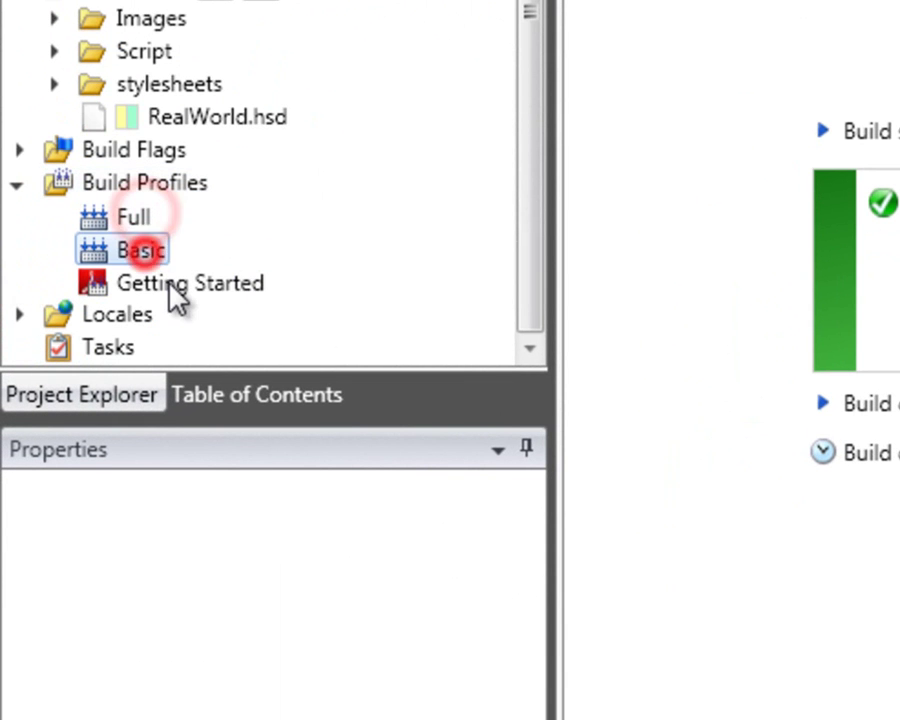
{"action": "left_click", "coordinate": [170, 283]}
{"action": "left_click", "coordinate": [133, 219]}
{"action": "left_click", "coordinate": [141, 249]}
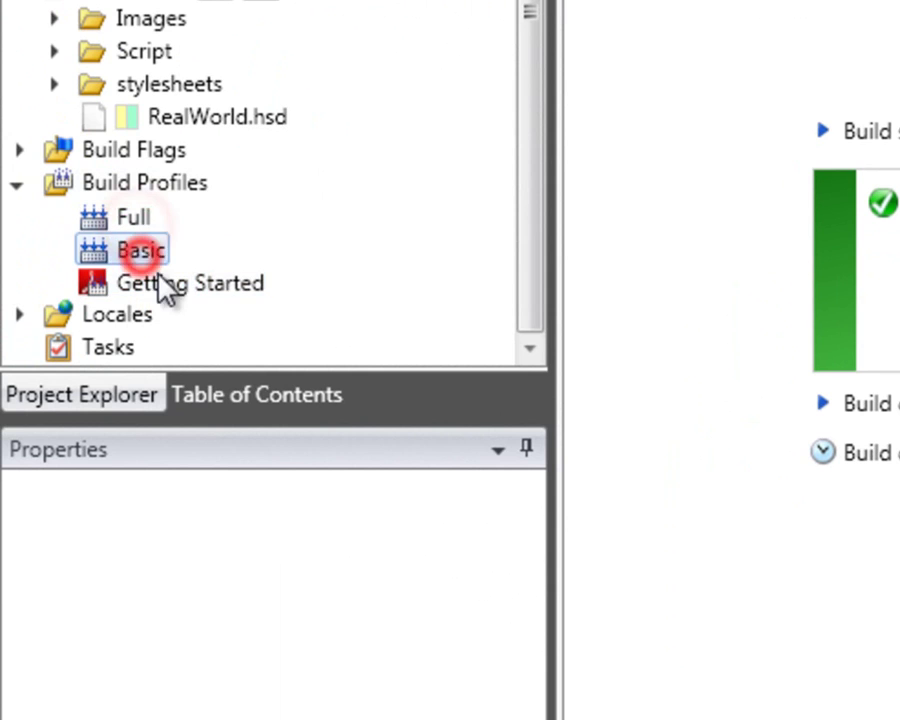
{"action": "left_click", "coordinate": [170, 283]}
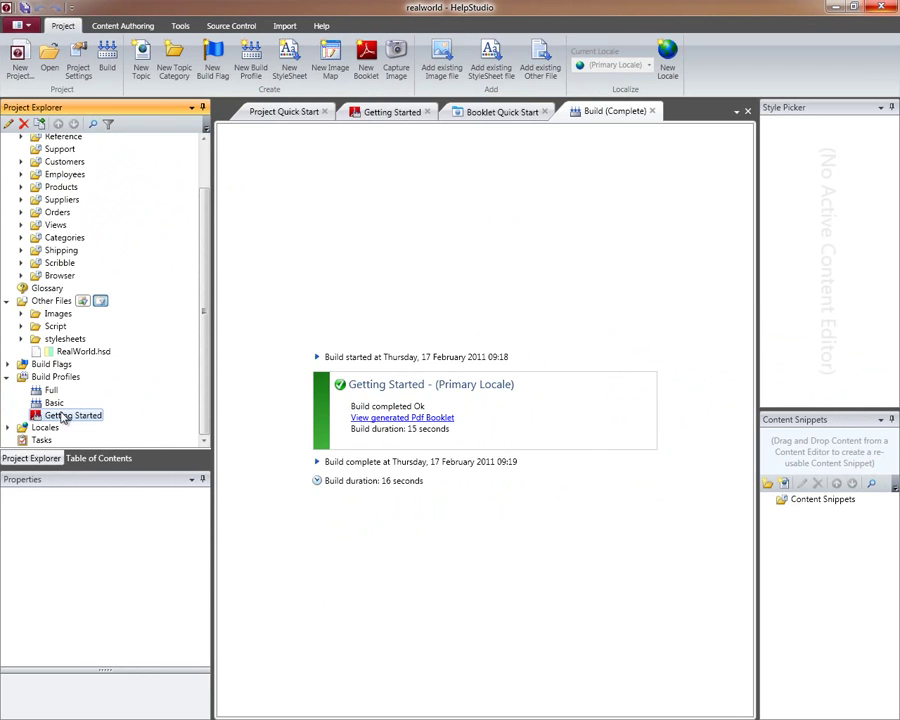
Step: Open the Getting Started build profile and review its Page Layout, Page Numbering, Header and Footer, and Viewer Options settings
{"action": "double_click", "coordinate": [63, 415]}
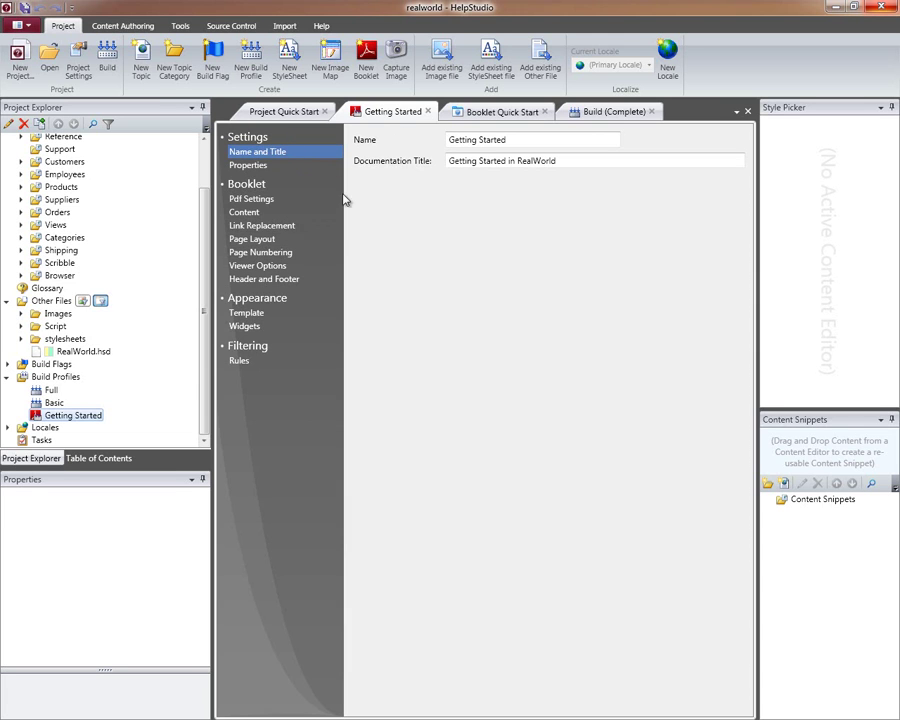
{"action": "left_click", "coordinate": [265, 241]}
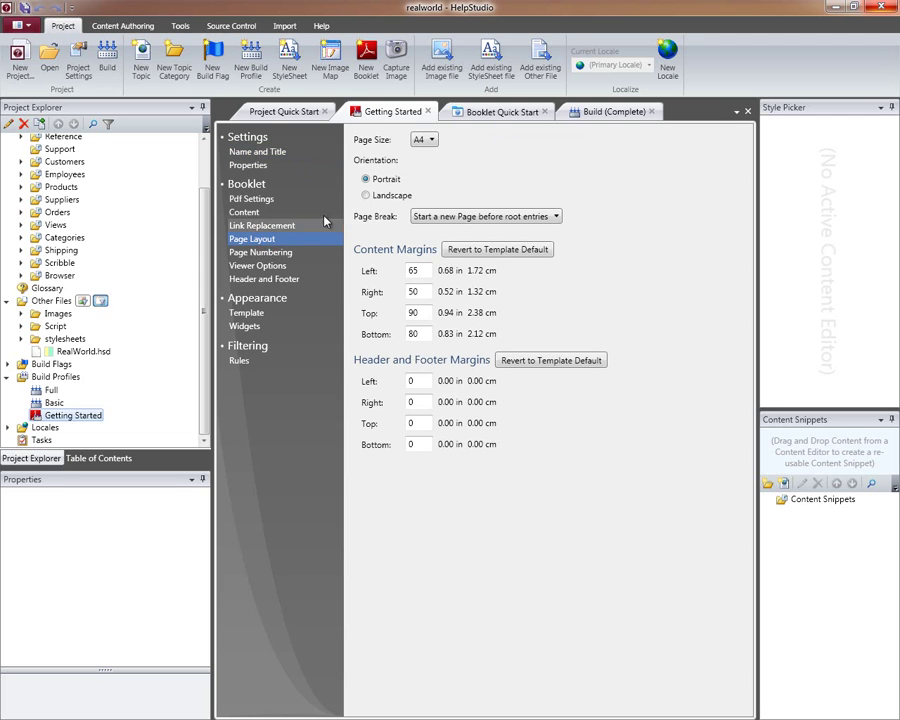
{"action": "left_click", "coordinate": [254, 258]}
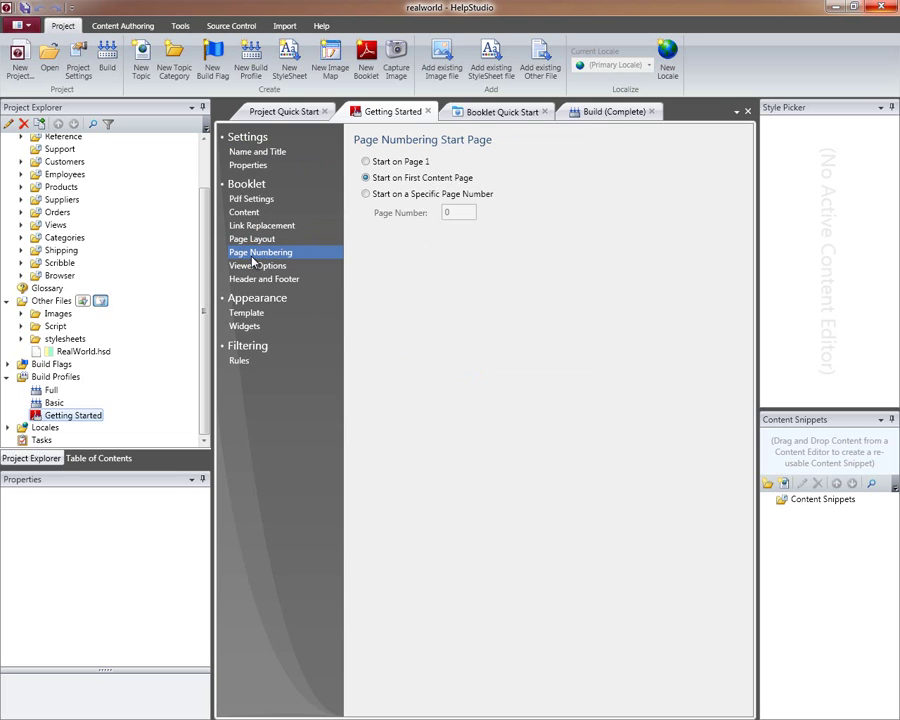
{"action": "left_click", "coordinate": [266, 280]}
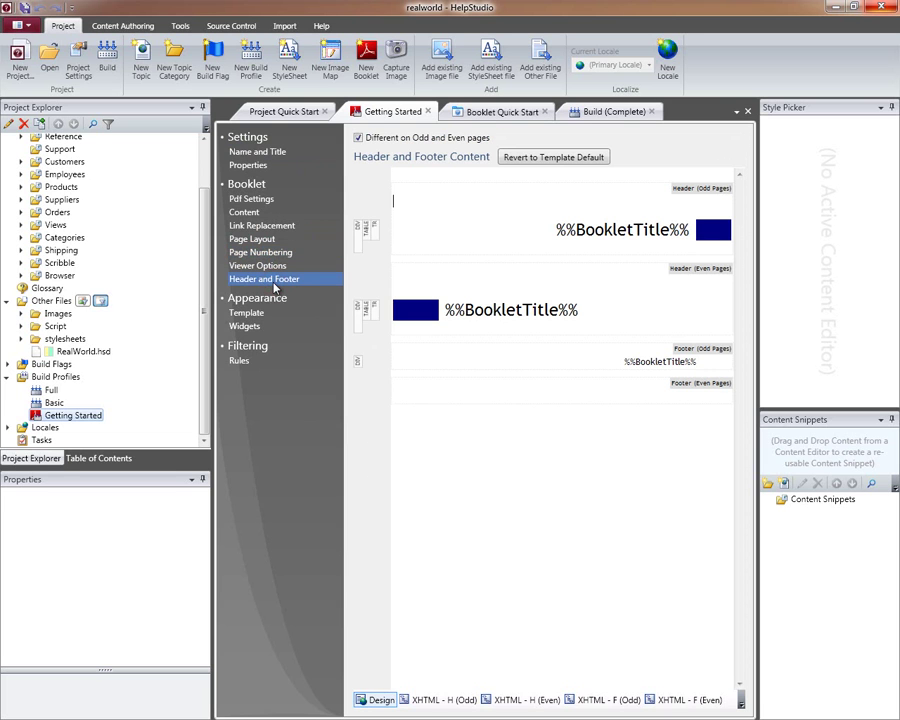
{"action": "left_click", "coordinate": [272, 266]}
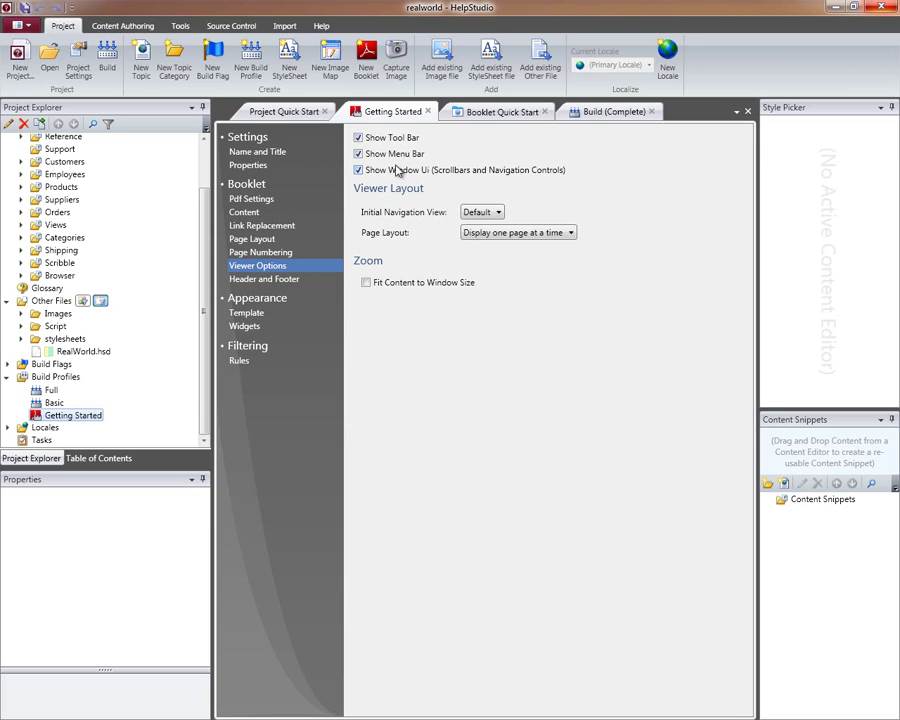
Step: Set the booklet content to a specific set of items and add the SupplierAdd, SupplierEdit and SupplierDelete topics before the Booklet Index Page
{"action": "left_click", "coordinate": [256, 212]}
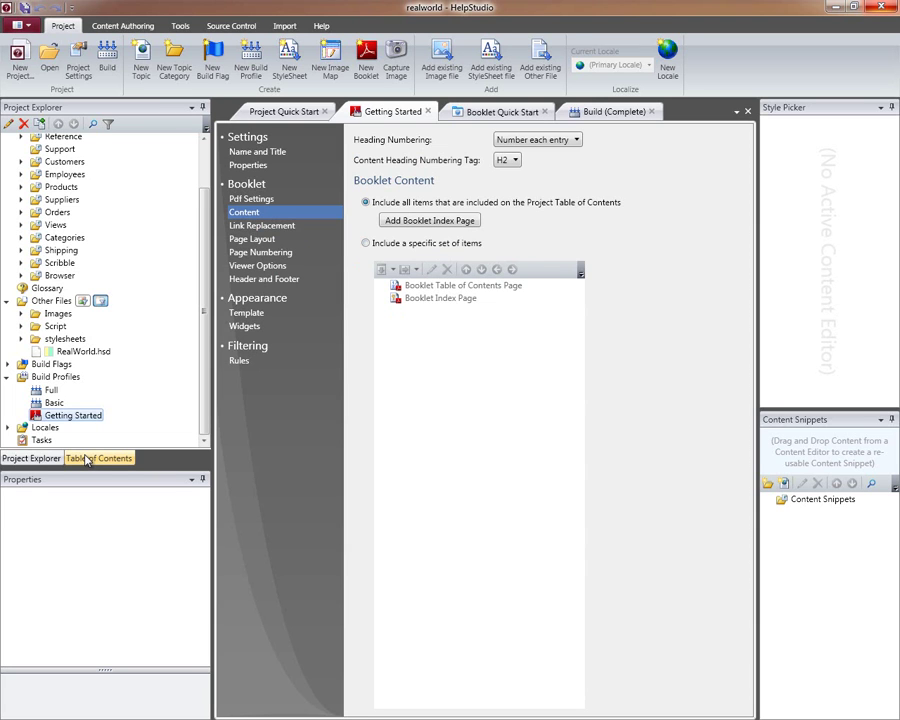
{"action": "left_click", "coordinate": [368, 243]}
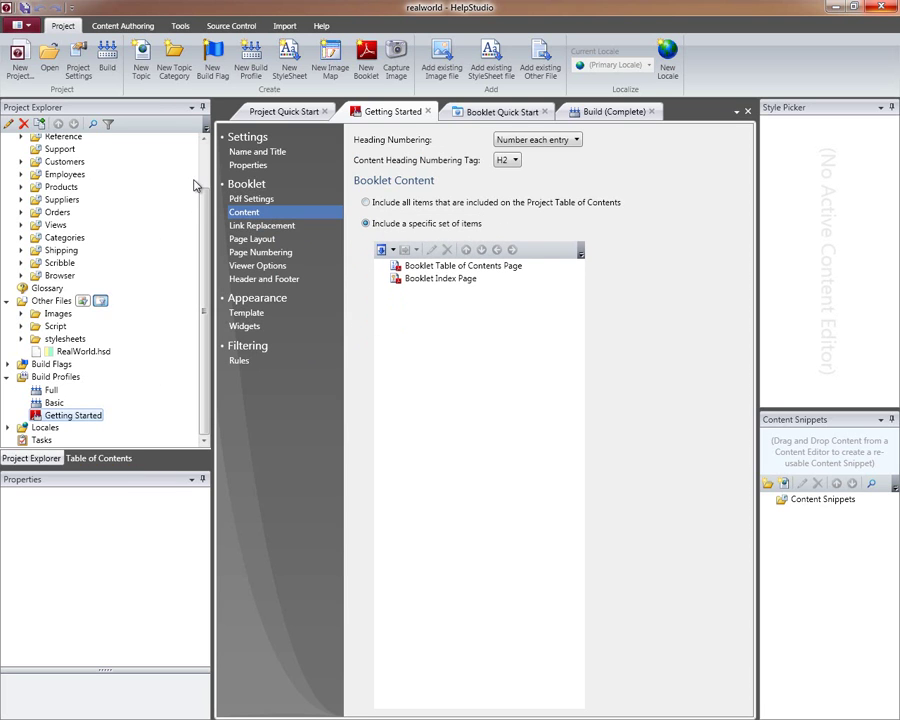
{"action": "left_click", "coordinate": [20, 201]}
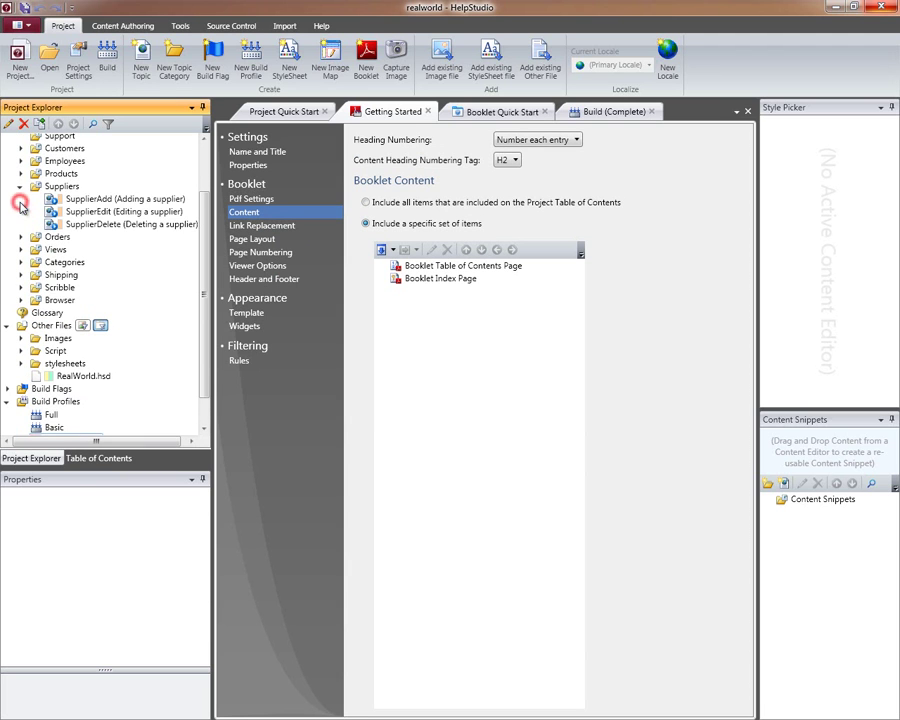
{"action": "left_click", "coordinate": [120, 198]}
{"action": "left_click", "coordinate": [110, 226], "text": "shift"}
{"action": "left_click", "coordinate": [116, 226]}
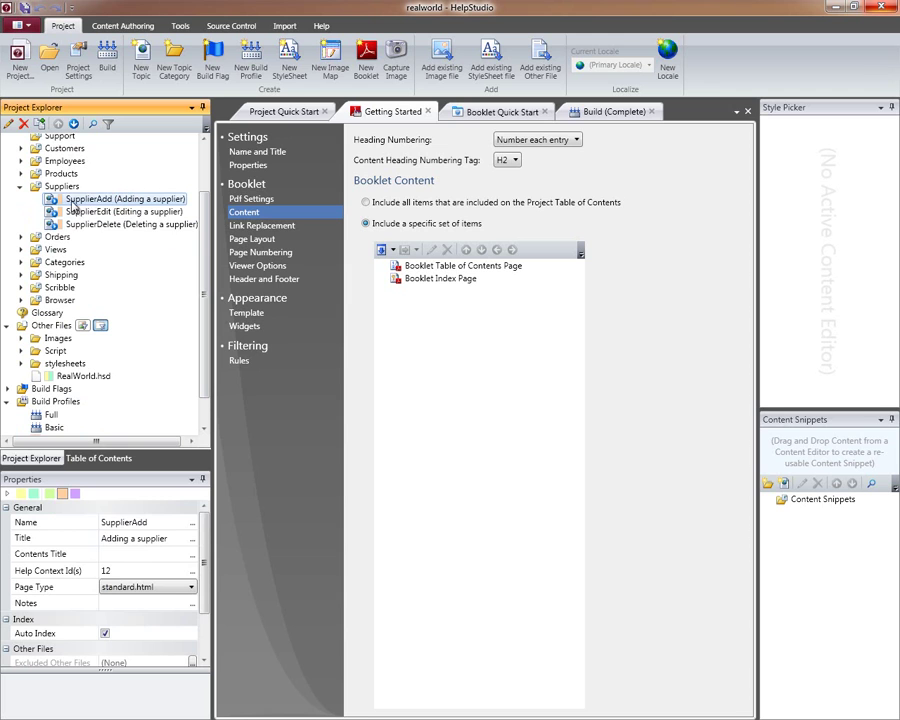
{"action": "left_click", "coordinate": [108, 226], "text": "shift"}
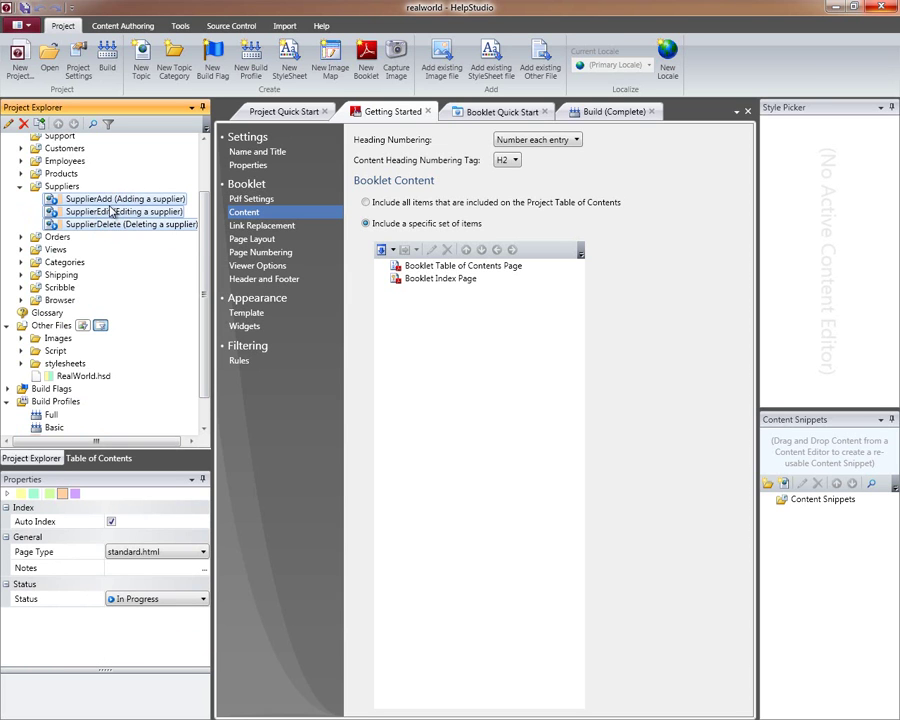
{"action": "mouse_move", "coordinate": [80, 207]}
{"action": "left_mouse_down"}
{"action": "mouse_move", "coordinate": [412, 240]}
{"action": "mouse_move", "coordinate": [439, 280]}
{"action": "left_mouse_up"}
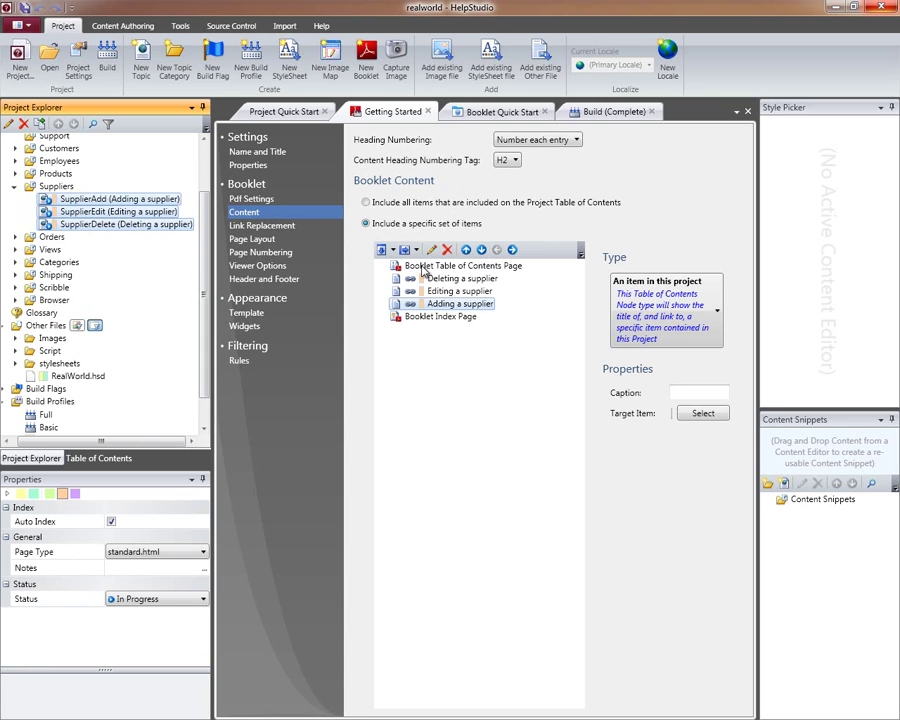
Step: Reorder the supplier topics in the booklet content to Adding a supplier, Editing a supplier, Deleting a supplier, and select the Booklet Index Page
{"action": "left_click", "coordinate": [463, 267]}
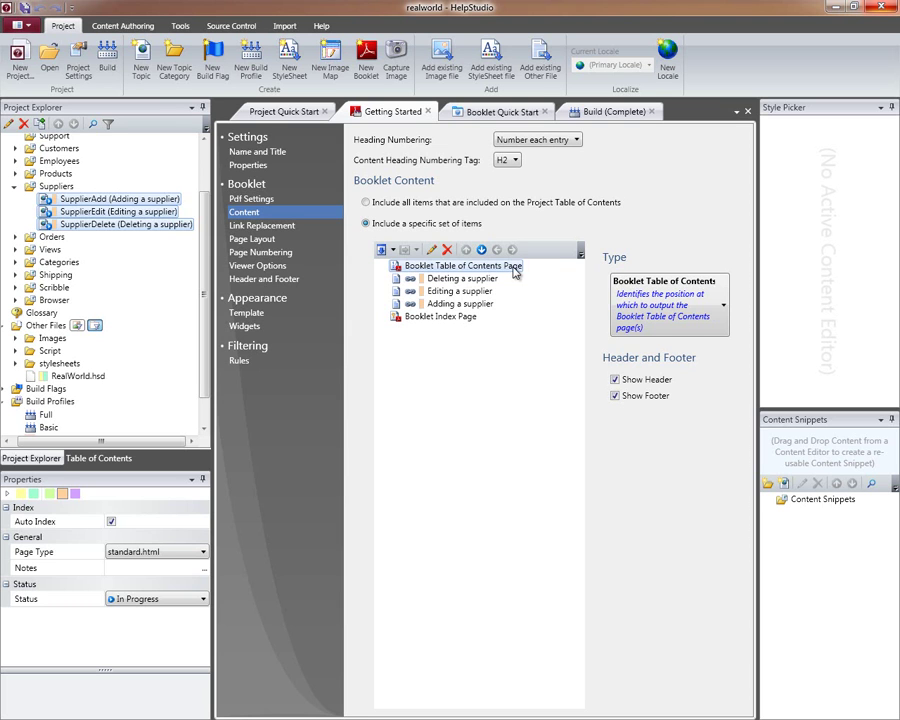
{"action": "left_click", "coordinate": [479, 282]}
{"action": "left_click_drag", "start_coordinate": [473, 300], "coordinate": [459, 283]}
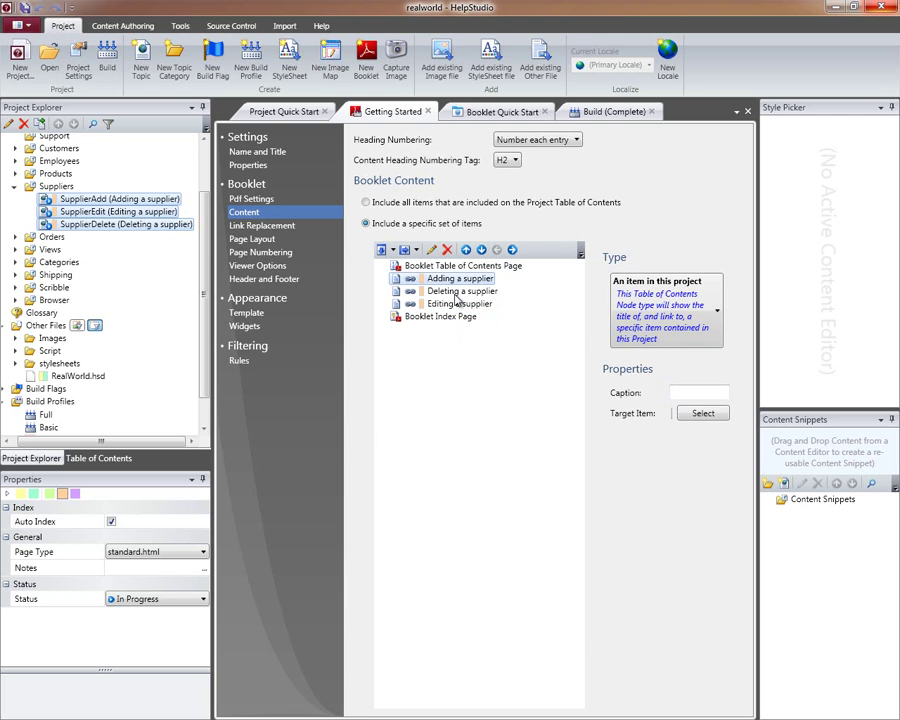
{"action": "left_click", "coordinate": [458, 292]}
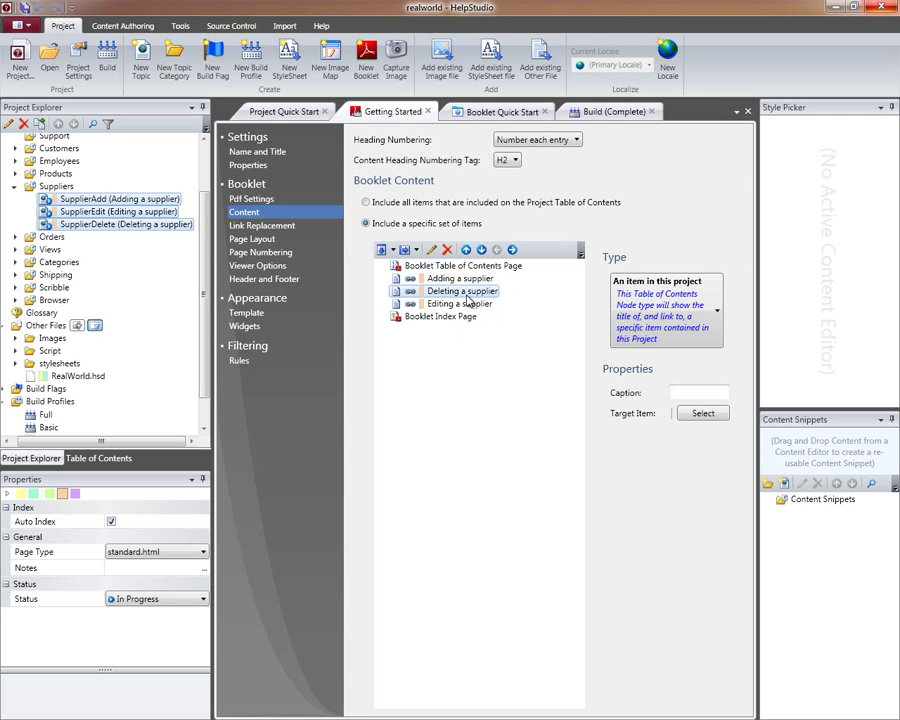
{"action": "left_click_drag", "start_coordinate": [467, 300], "coordinate": [467, 292]}
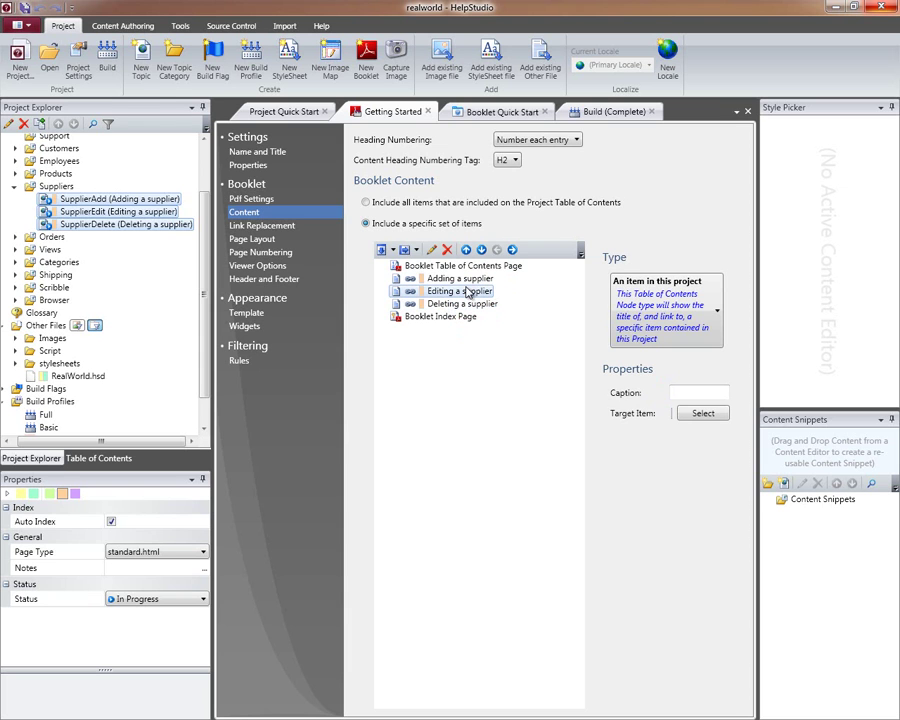
{"action": "left_click", "coordinate": [458, 317]}
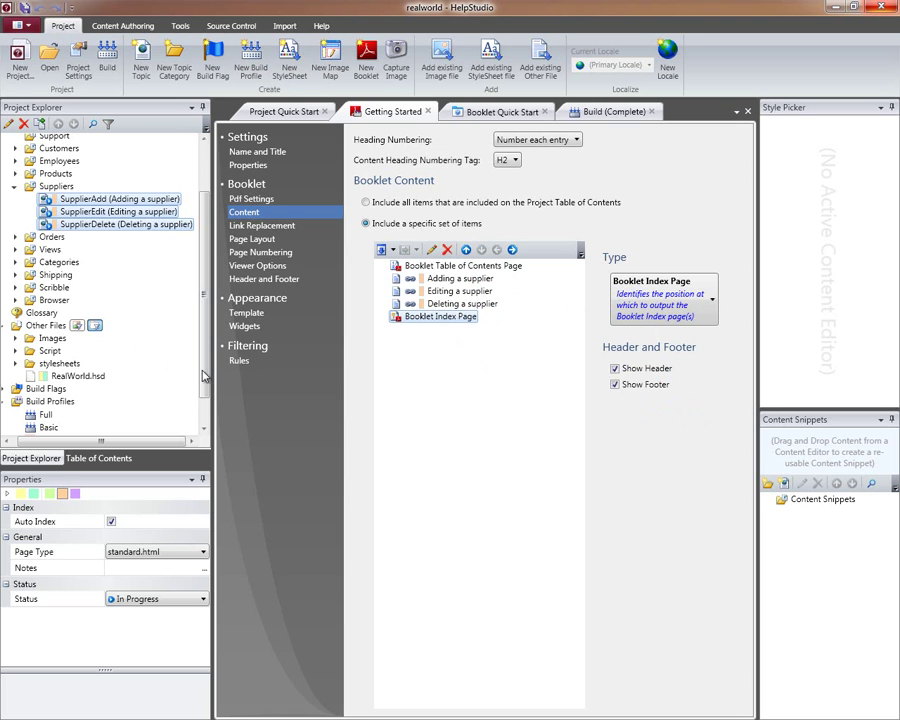
{"action": "scroll", "coordinate": [203, 395], "scroll_direction": "down", "scroll_amount": 1}
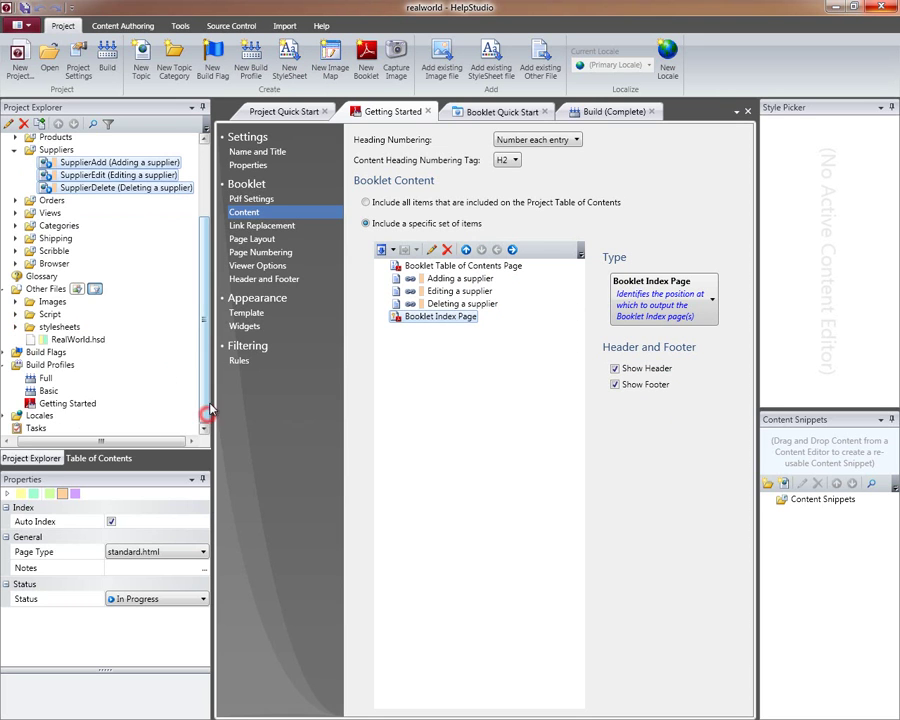
{"action": "left_click", "coordinate": [62, 405]}
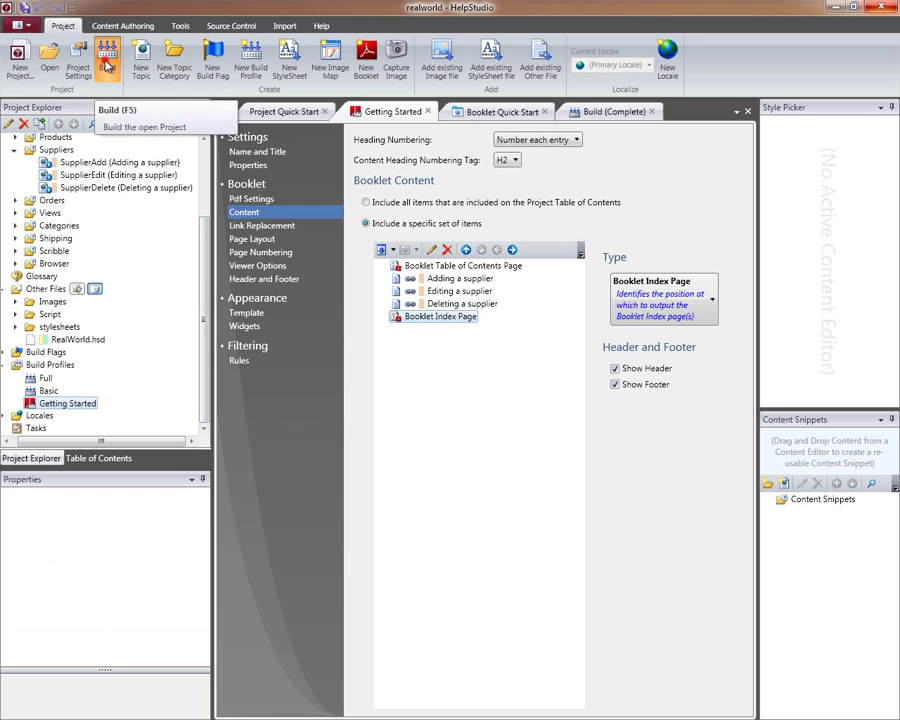
{"action": "left_click", "coordinate": [106, 66]}
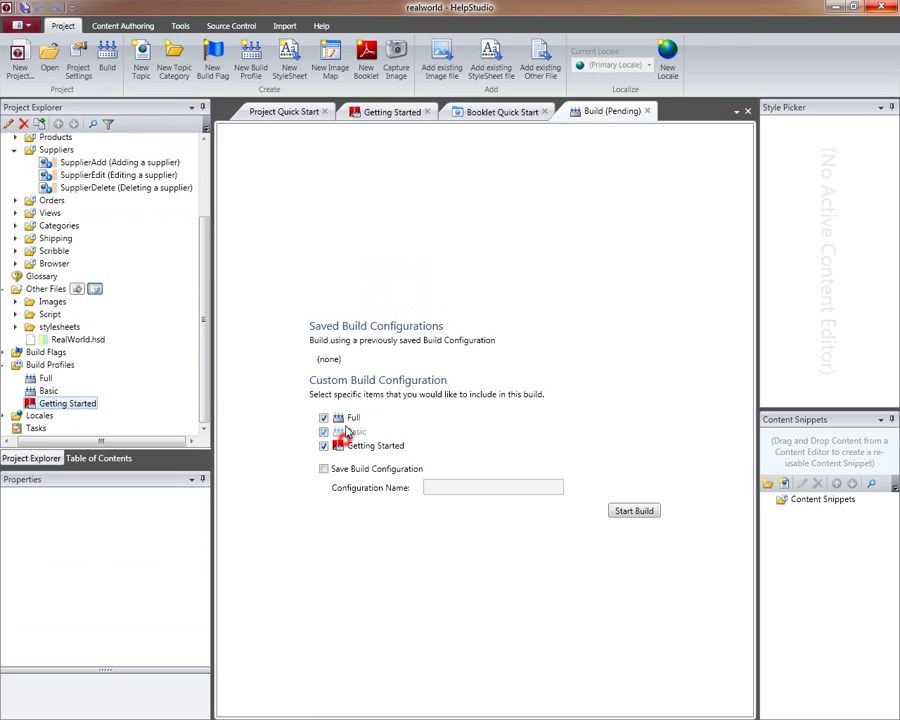
{"action": "left_click", "coordinate": [647, 111]}
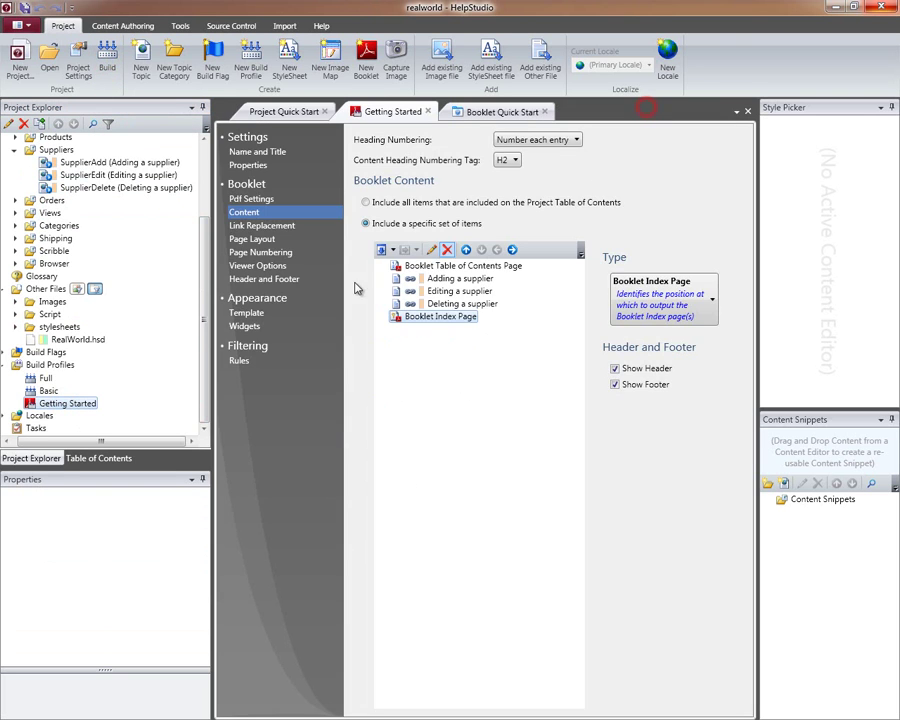
Step: Build only the Getting Started booklet from its build profile entry in the project tree
{"action": "right_click", "coordinate": [52, 402]}
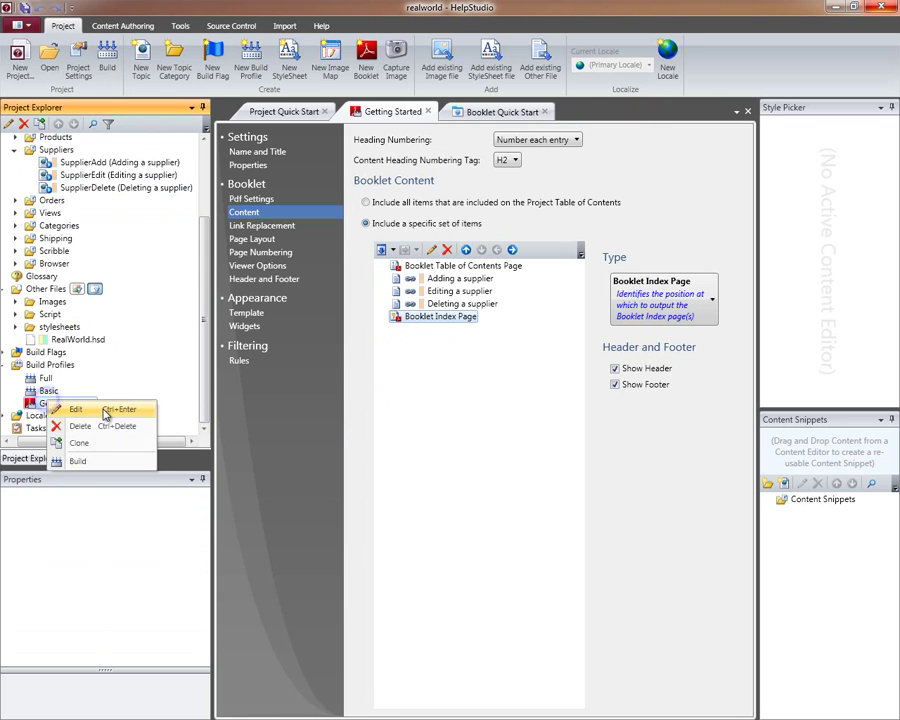
{"action": "left_click", "coordinate": [95, 461]}
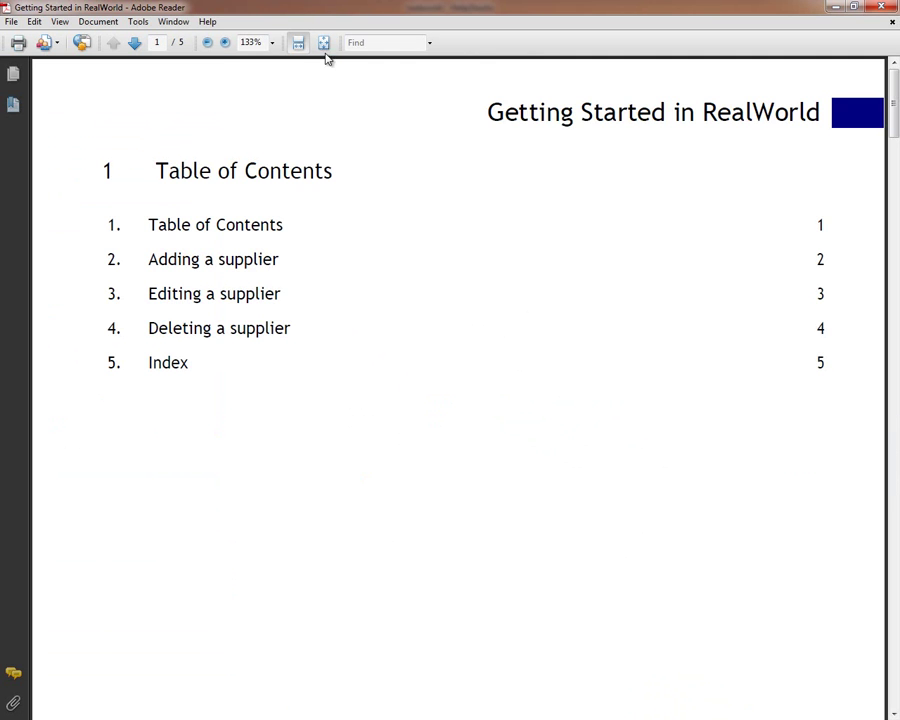
Step: Fit the generated PDF to whole pages in Adobe Reader, page through from page 1 to the index on page 5, and close it
{"action": "left_click", "coordinate": [324, 44]}
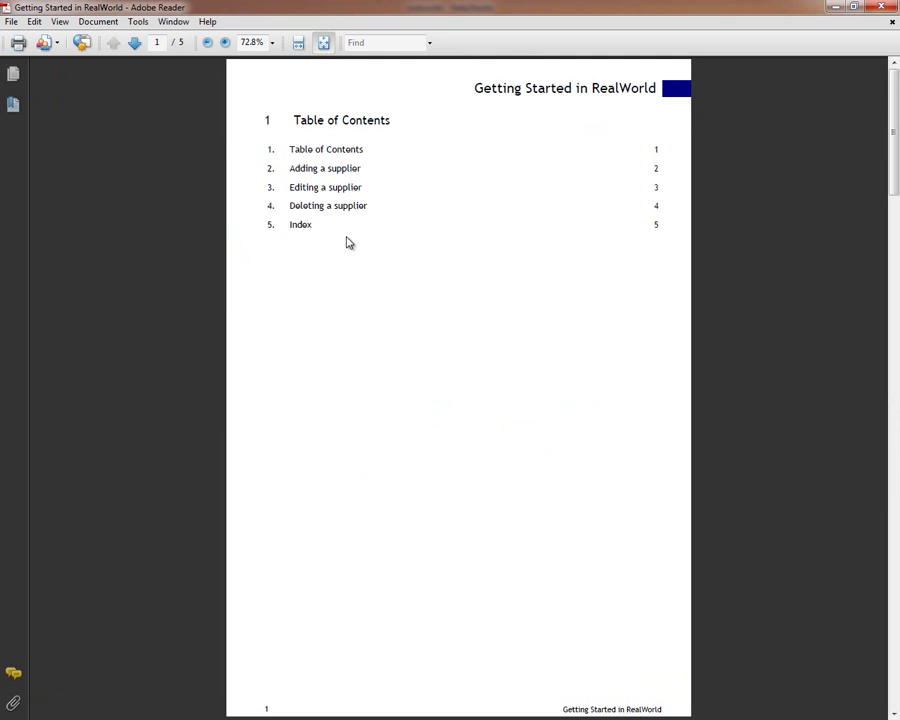
{"action": "left_click", "coordinate": [134, 44]}
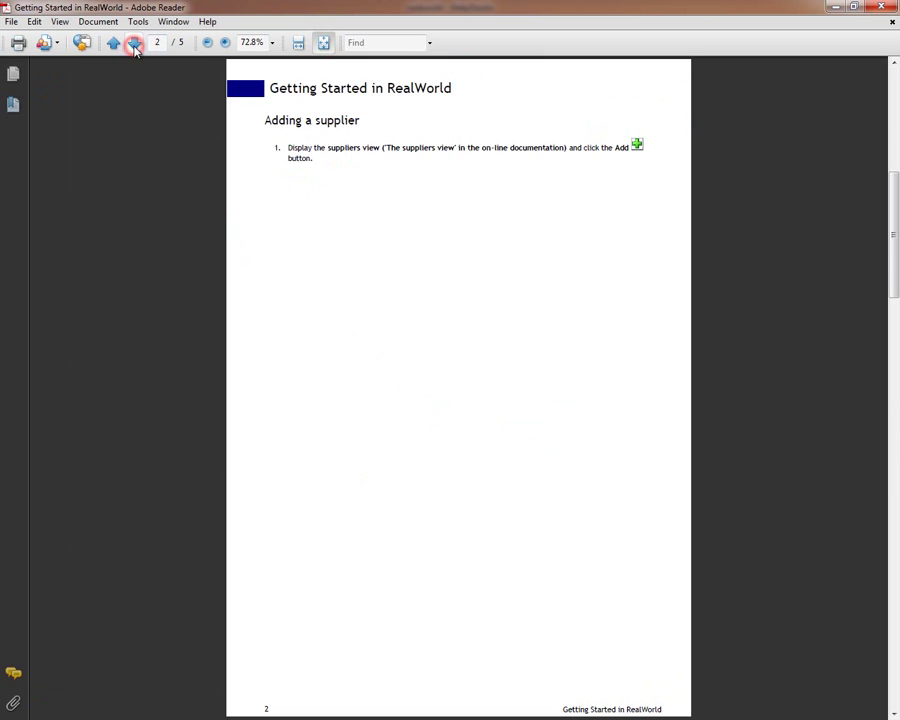
{"action": "left_click", "coordinate": [134, 44]}
{"action": "left_click", "coordinate": [134, 44]}
{"action": "left_click", "coordinate": [134, 44]}
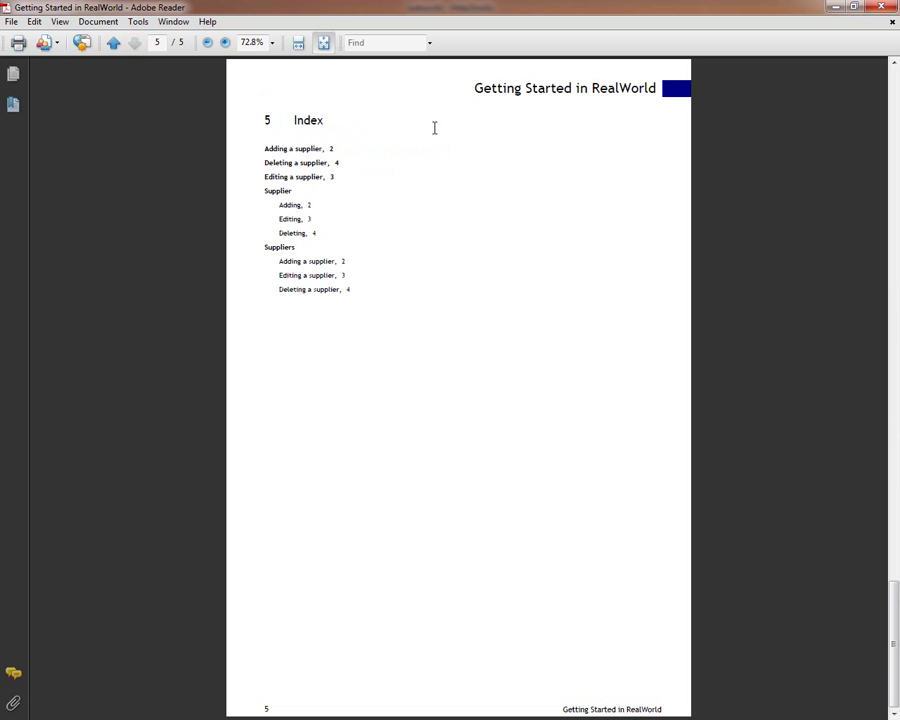
{"action": "left_click", "coordinate": [886, 8]}
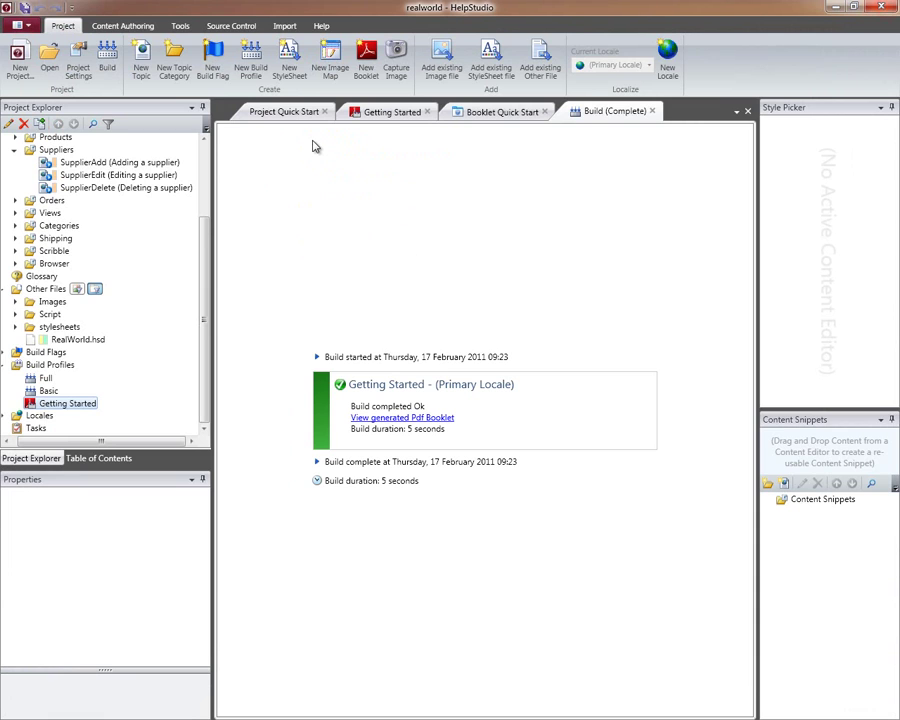